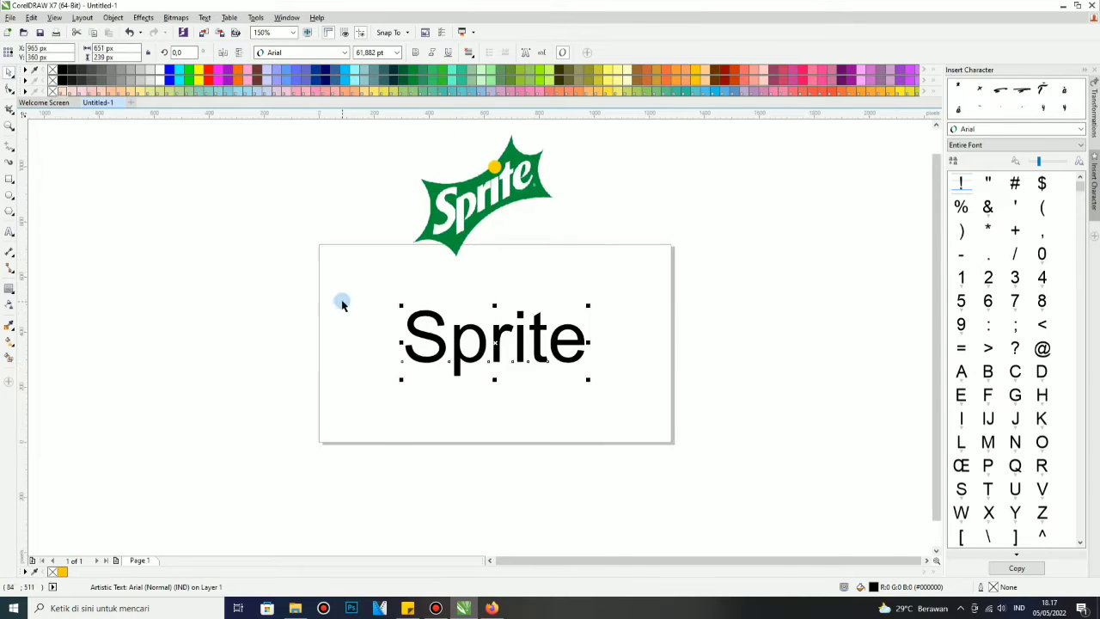
Set the Sprite text in the Geometr415 Blk BT font instead of Arial.
left_click(344, 53)
scroll(286, 262, "down", 5)
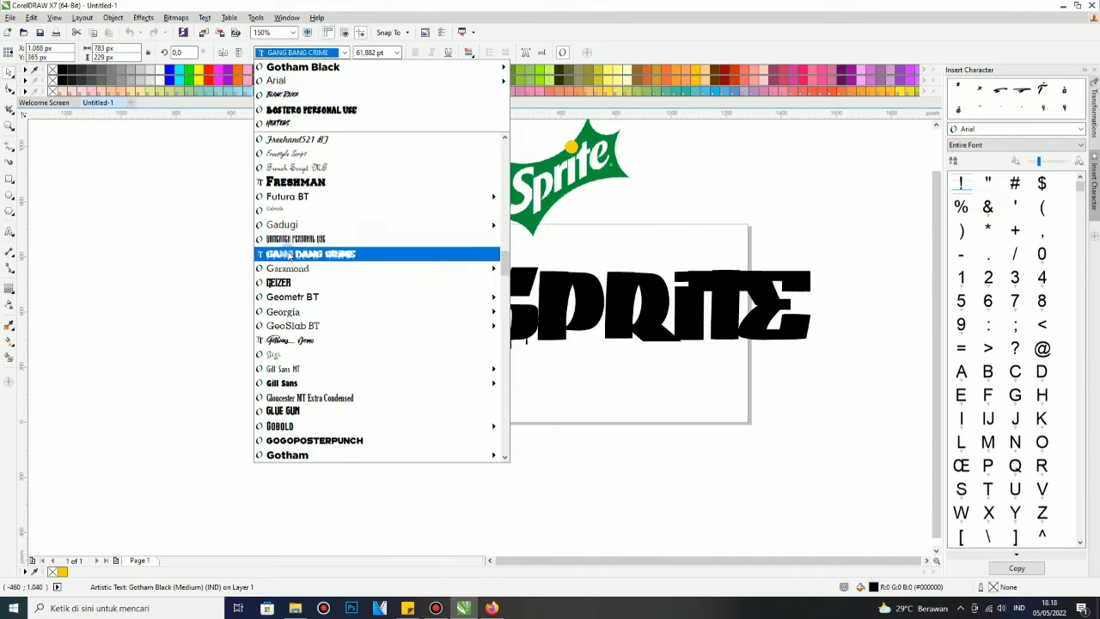
scroll(286, 258, "down", 1)
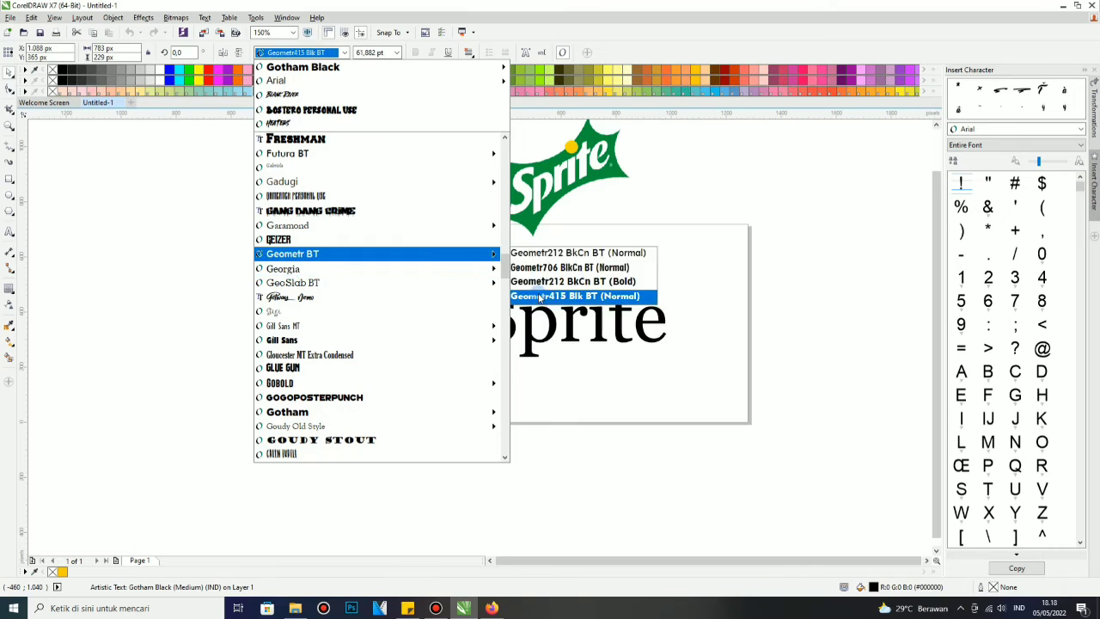
left_click(574, 296)
scroll(724, 292, "up", 2)
Tighten the letter spacing of the Sprite text with the Shape tool.
key("F10")
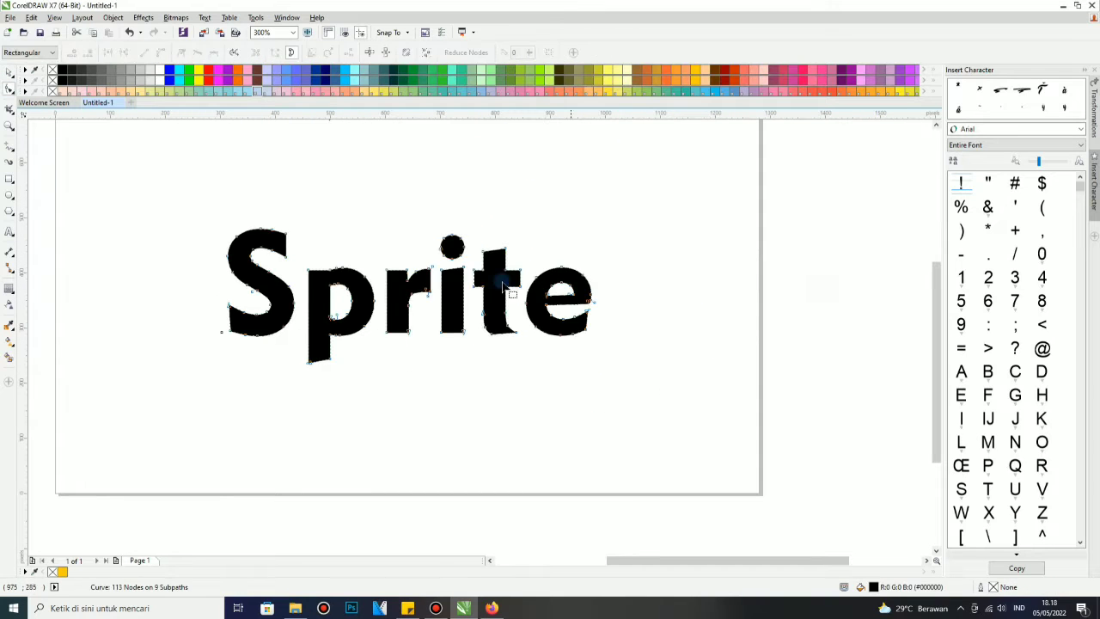
left_click_drag(593, 343, 560, 372)
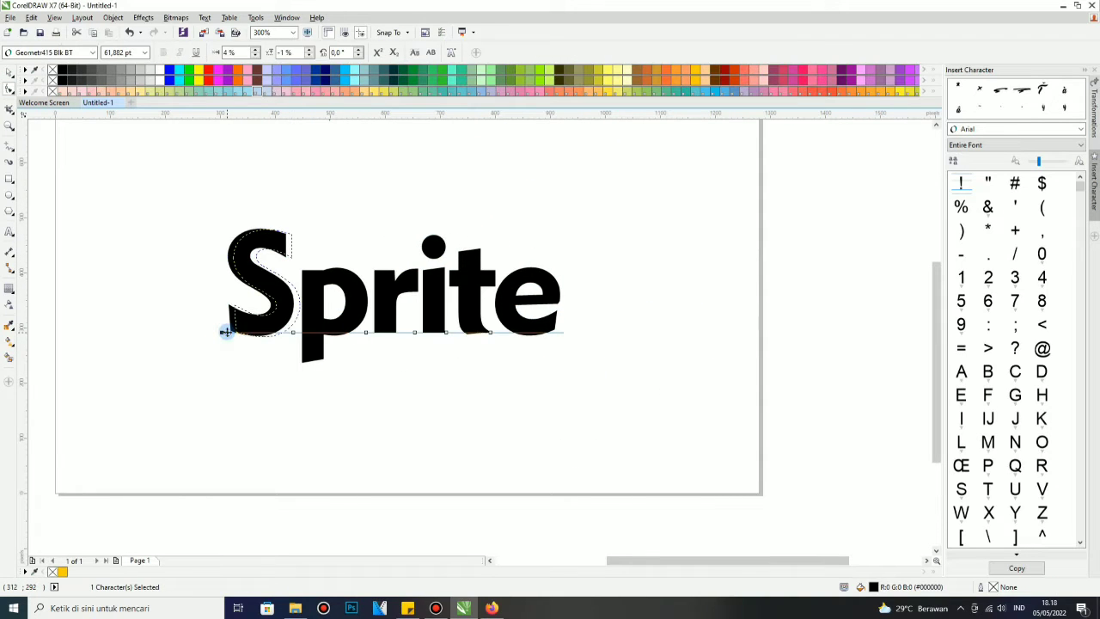
left_click_drag(289, 335, 258, 356)
scroll(260, 357, "left", 2)
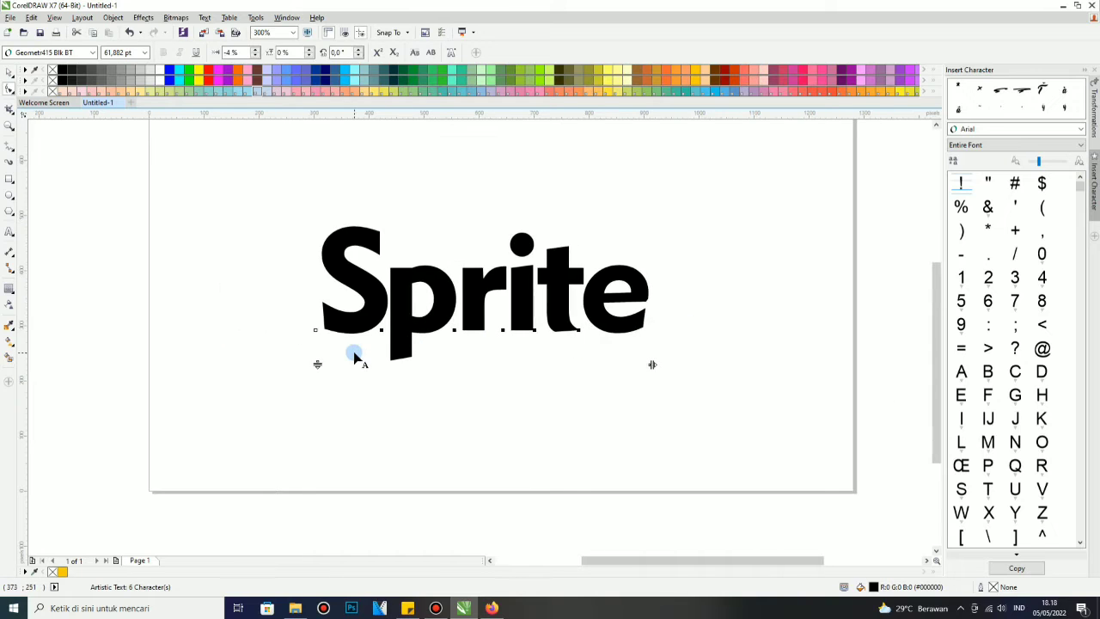
scroll(663, 300, "up", 2)
Convert the Sprite text to curves and fill the p and e shapes teal.
key("space")
right_click(246, 242)
left_click(292, 289)
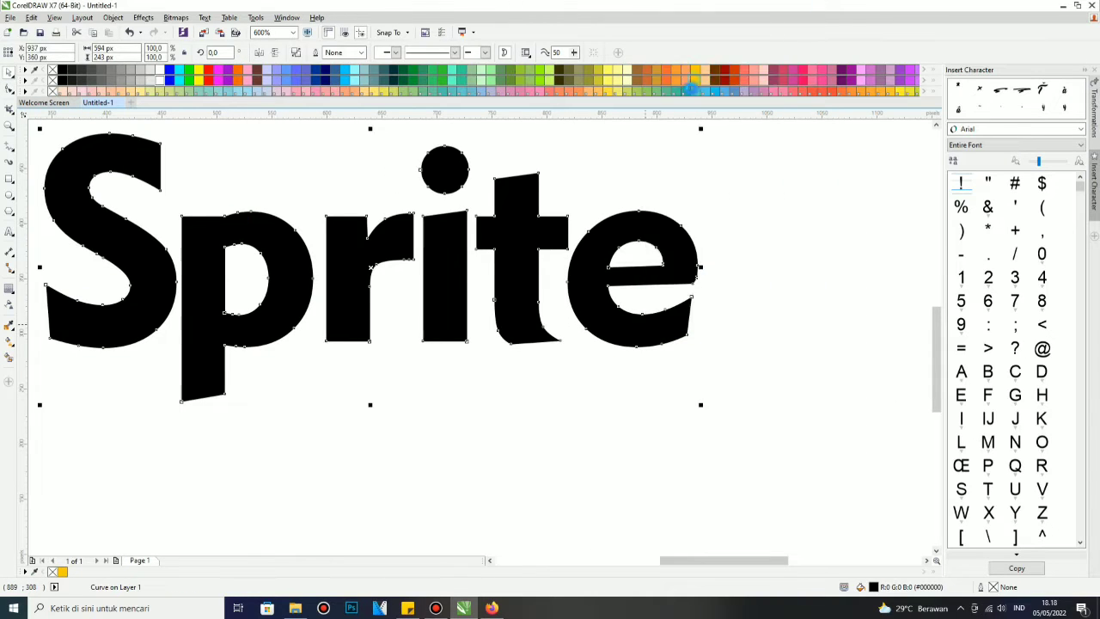
left_click(266, 213)
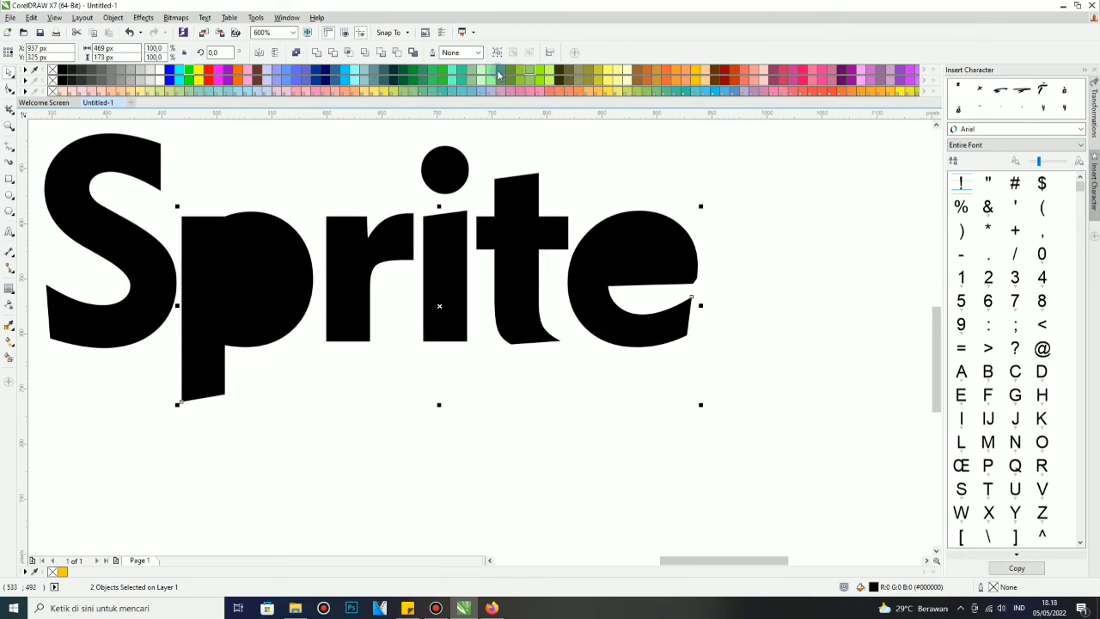
left_click(683, 91)
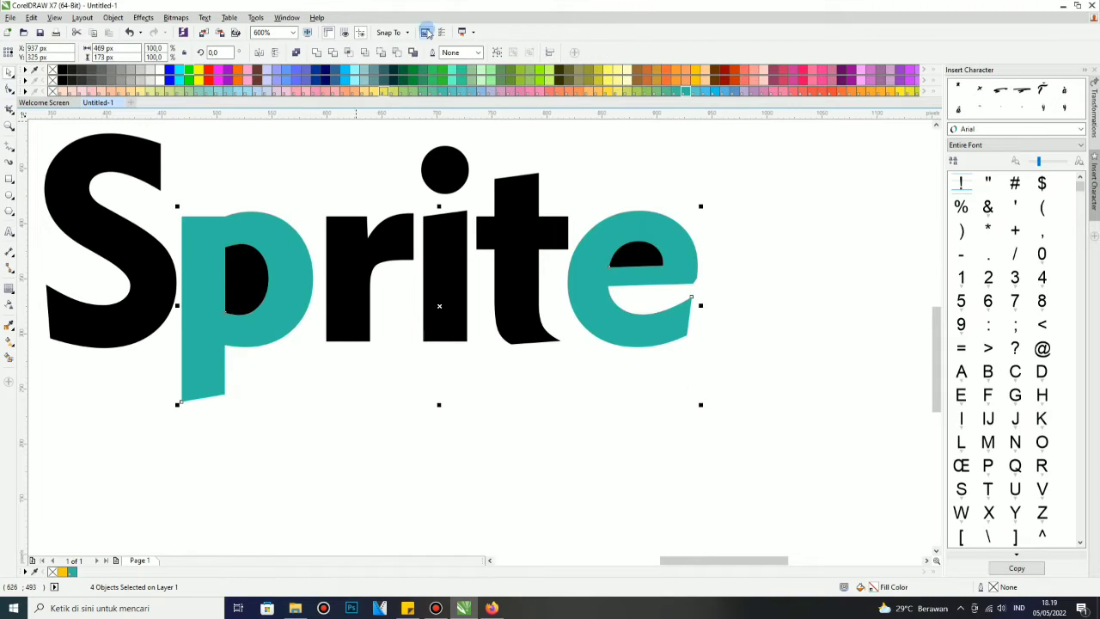
Combine the letters to cut open the counters and reshape the r's shoulder.
key("ctrl+l")
scroll(358, 256, "up", 3)
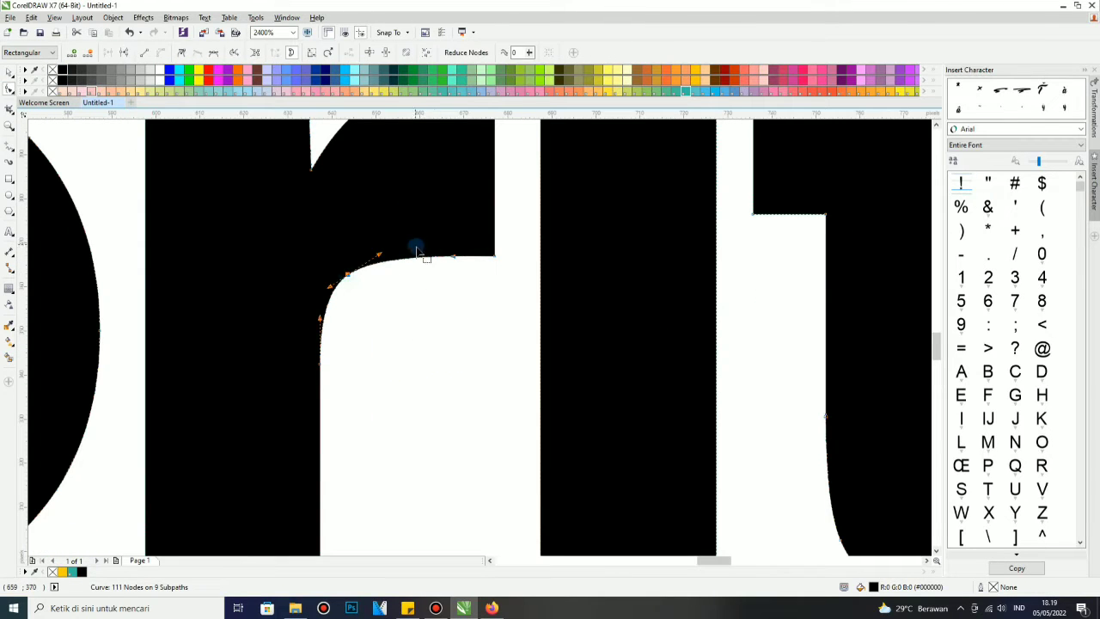
left_click_drag(436, 241, 373, 266)
scroll(325, 320, "down", 1)
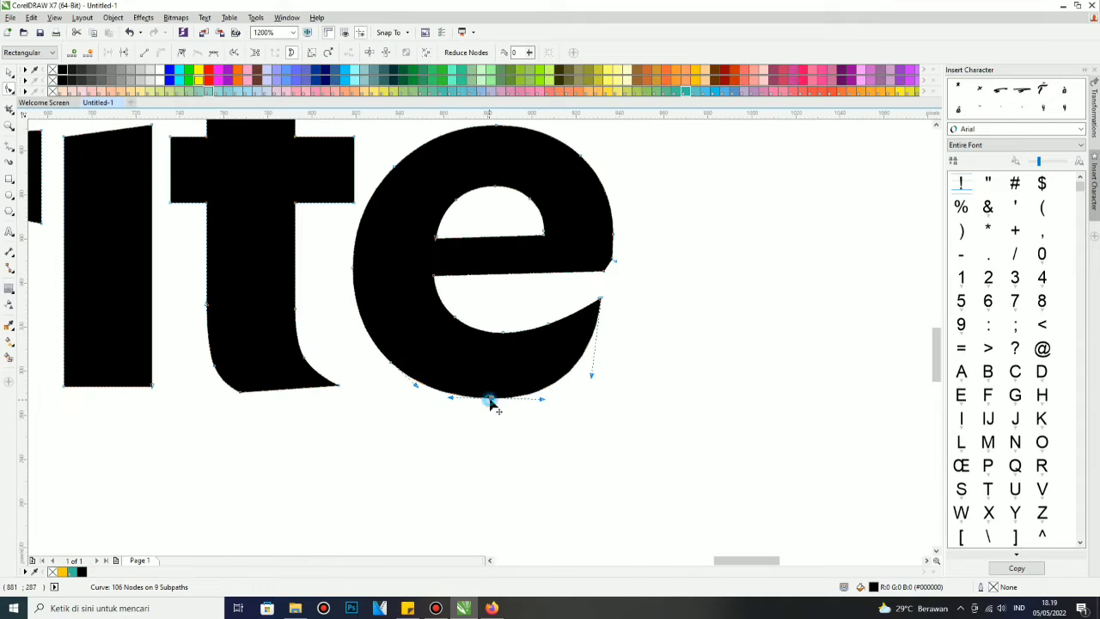
scroll(539, 325, "up", 2)
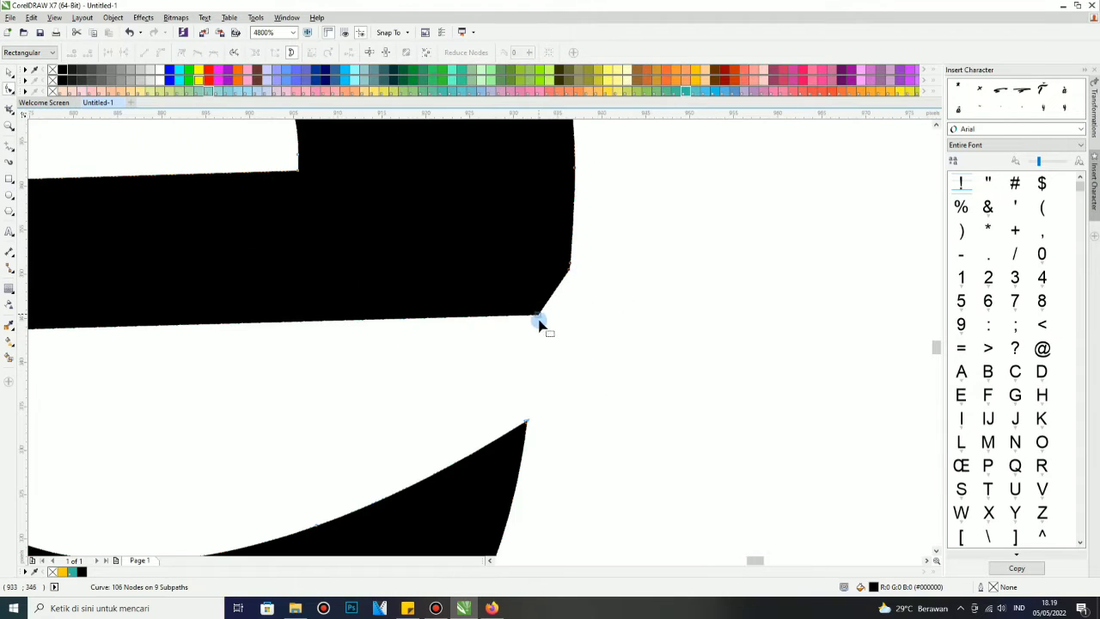
Reshape the e's crossbar corner and the t's bottom curve, removing one node.
left_click_drag(565, 317, 568, 316)
scroll(624, 250, "down", 2)
scroll(593, 266, "down", 2)
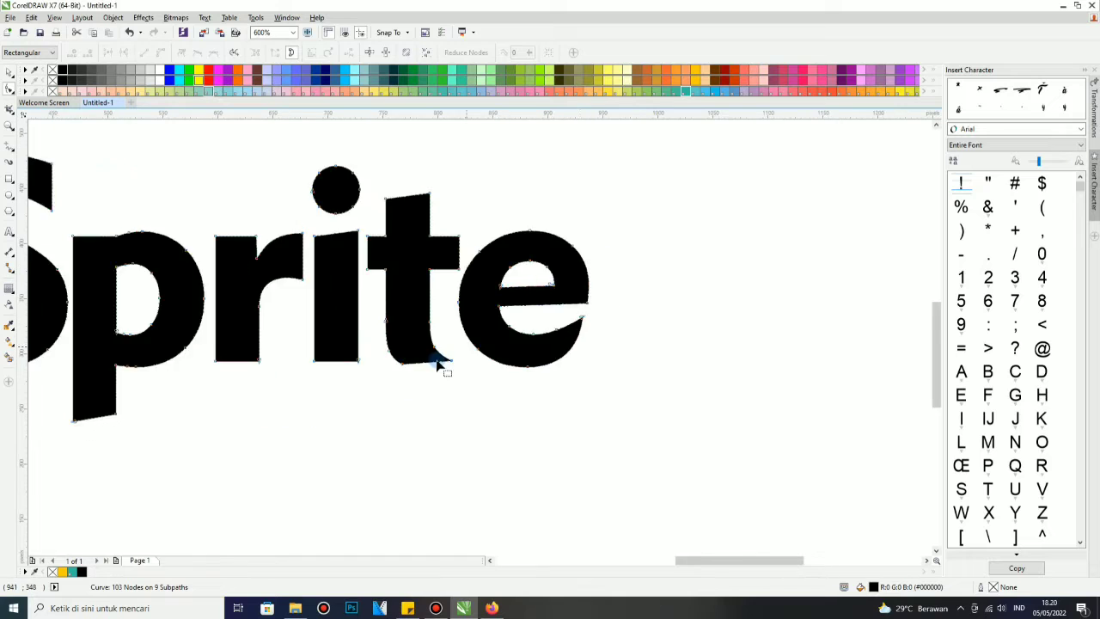
scroll(439, 364, "up", 1)
double_click(496, 372)
scroll(482, 378, "down", 1)
scroll(443, 382, "up", 2)
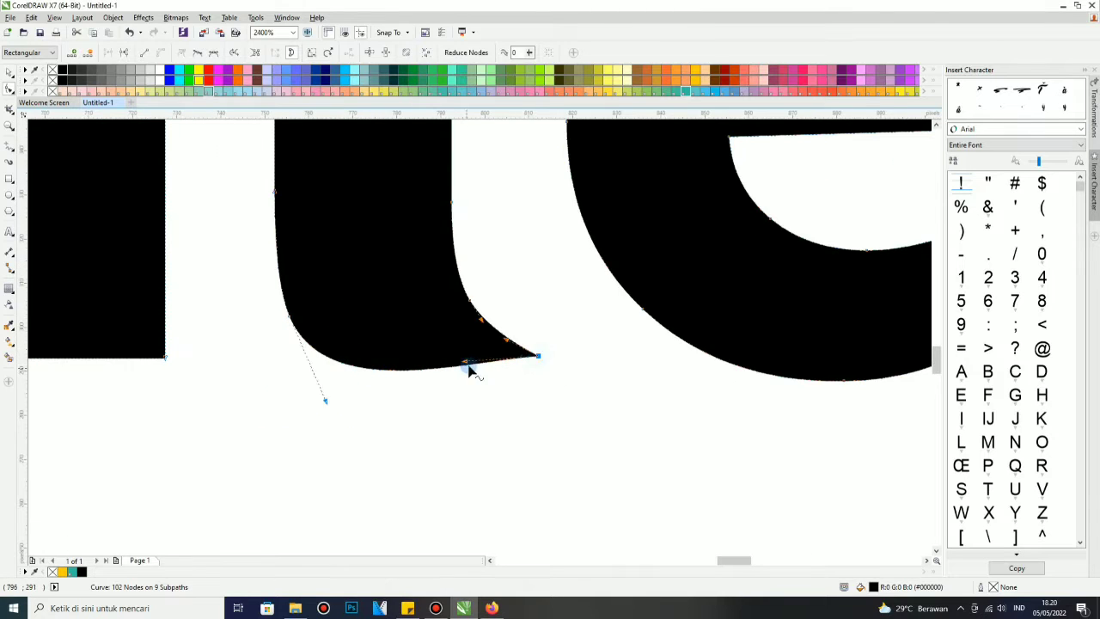
left_click_drag(539, 359, 450, 398)
scroll(373, 387, "down", 3)
scroll(449, 299, "up", 1)
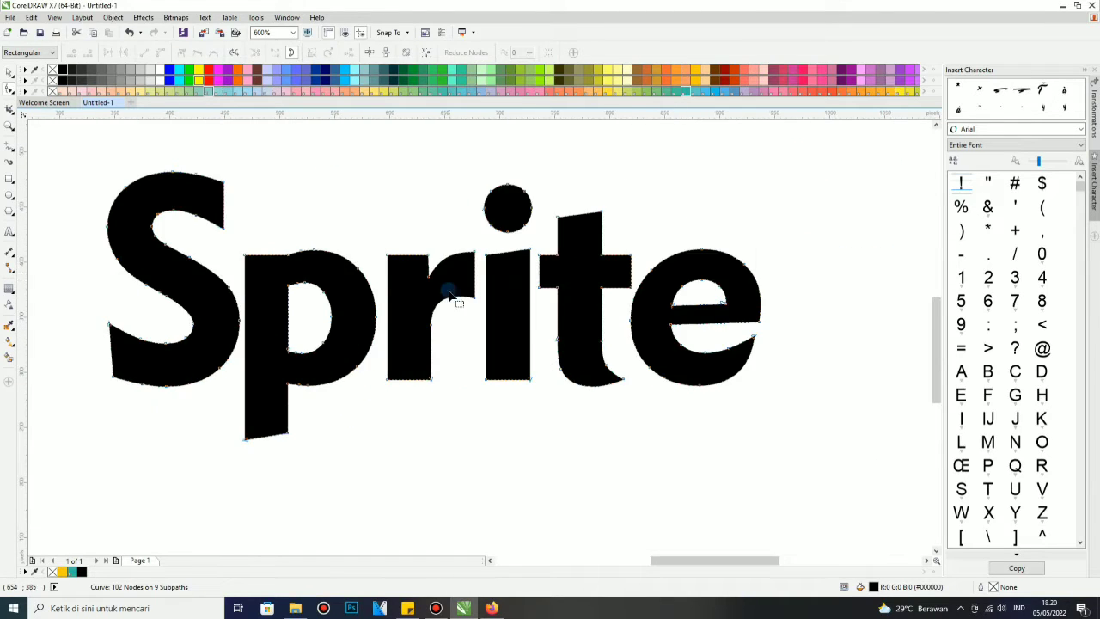
Rotate the whole Sprite lettering counter-clockwise.
left_click(8, 74)
scroll(361, 285, "down", 1)
scroll(373, 246, "down", 2)
scroll(373, 246, "up", 3)
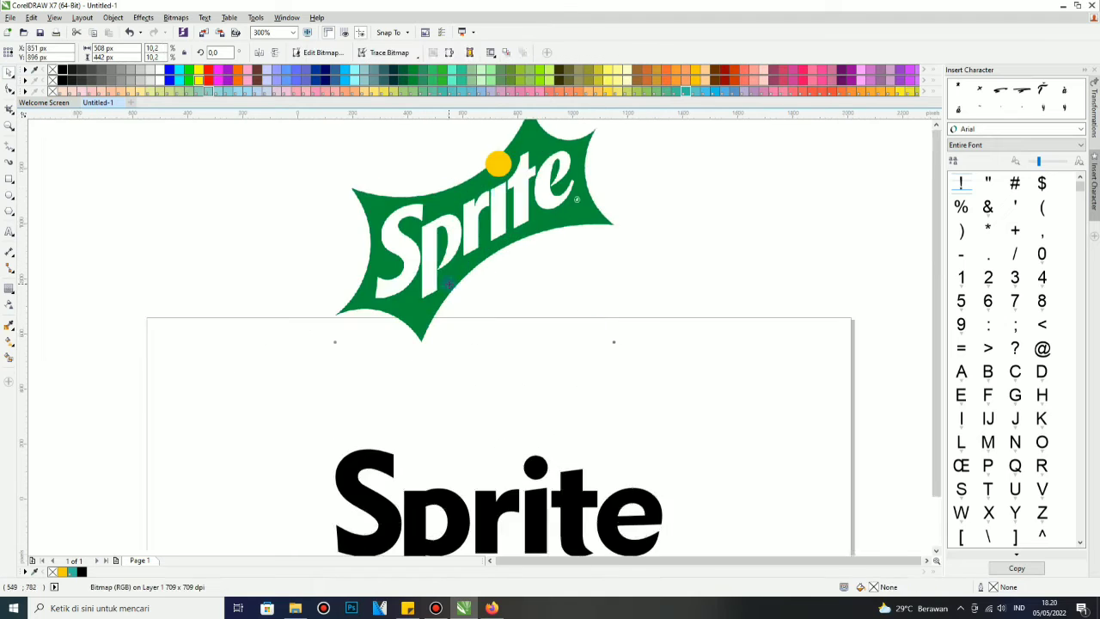
scroll(632, 476, "down", 1)
left_click_drag(633, 476, 655, 363)
scroll(656, 364, "down", 1)
scroll(361, 415, "up", 1)
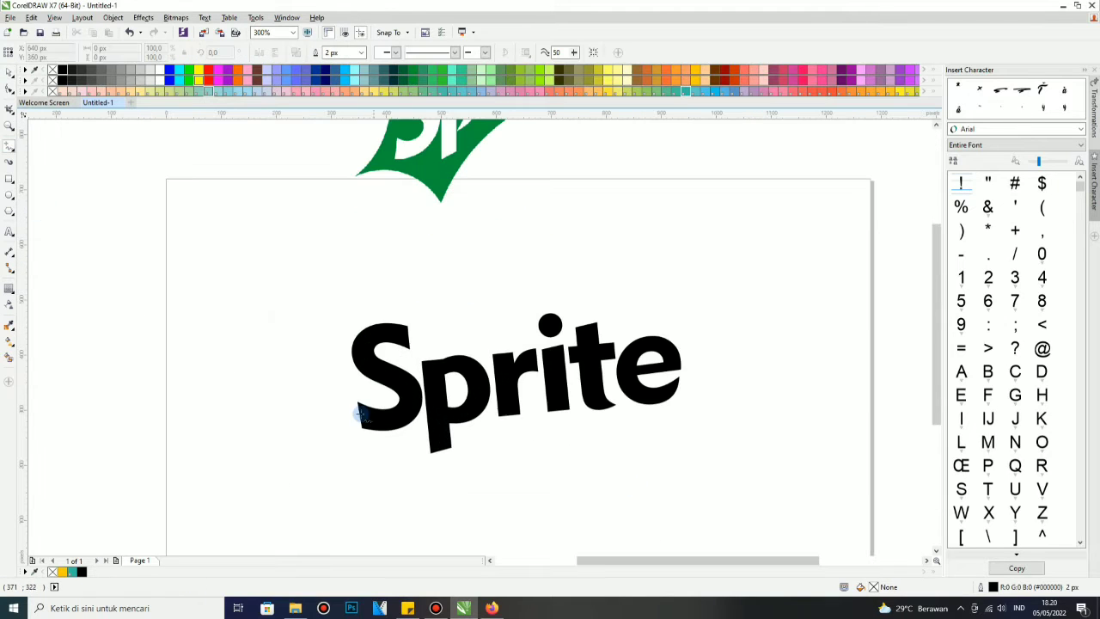
Undo the last line and begin the starburst outline with the Bezier tool.
key("ctrl+z")
left_click(9, 148)
left_click(52, 173)
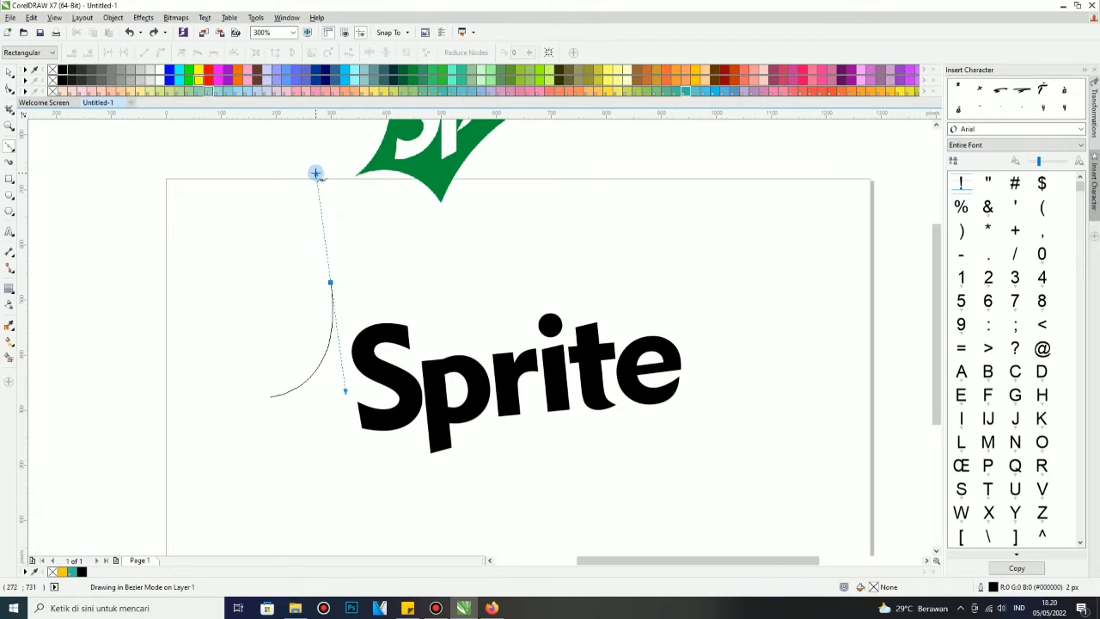
scroll(331, 283, "down", 2)
scroll(491, 361, "up", 2)
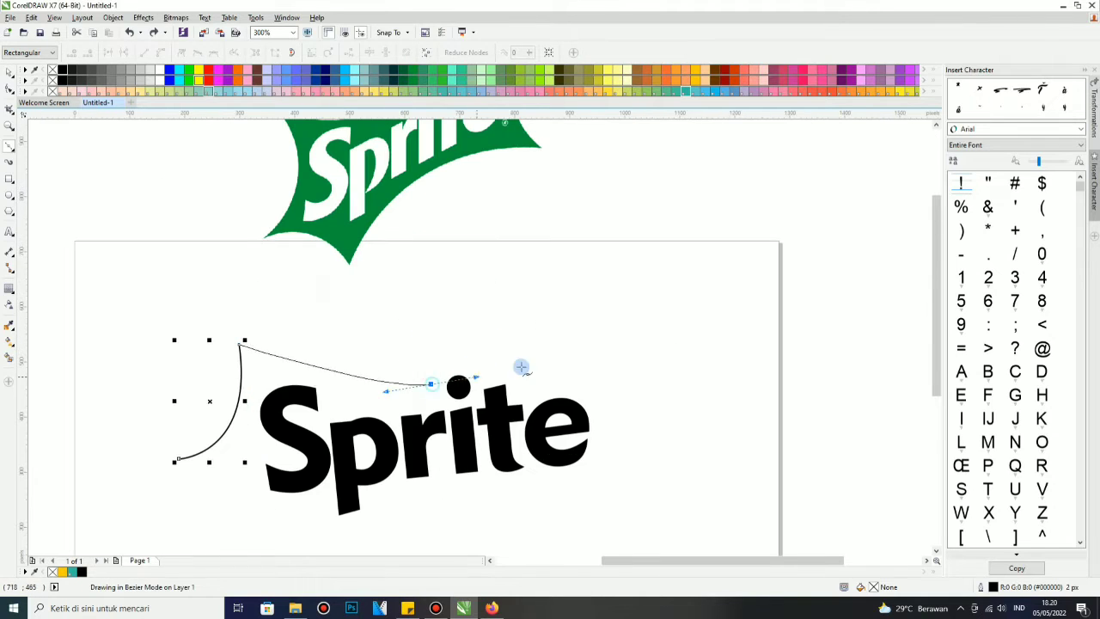
left_click(609, 287)
scroll(610, 343, "down", 1)
scroll(614, 378, "up", 1)
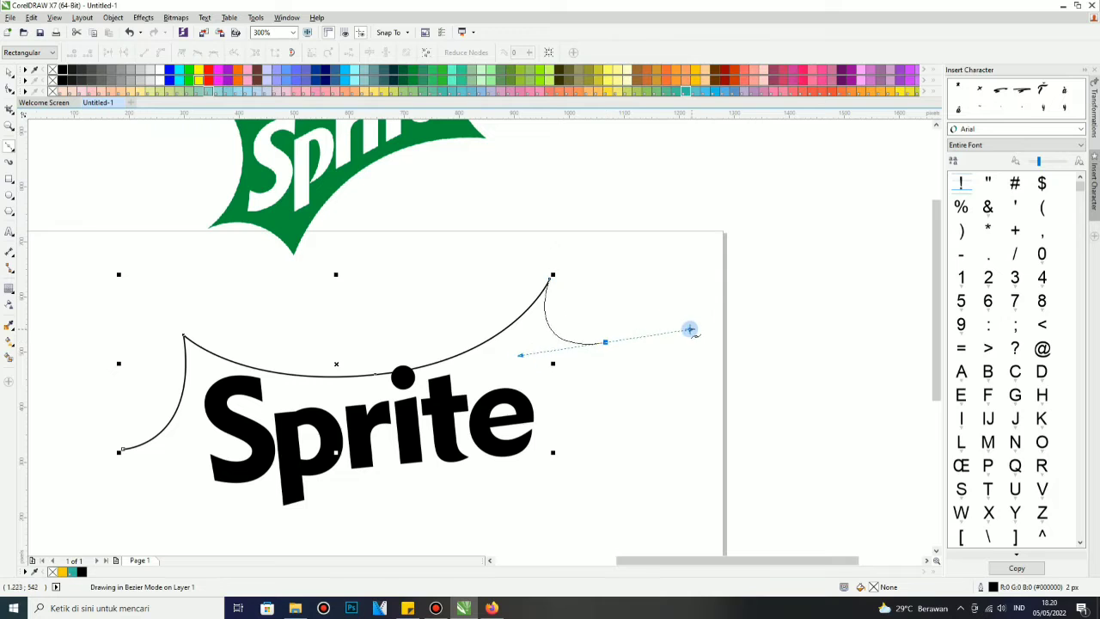
scroll(601, 346, "down", 1)
scroll(593, 343, "up", 1)
Draw curved right-side and bottom segments and finish the starburst outline.
left_click_drag(570, 403, 629, 507)
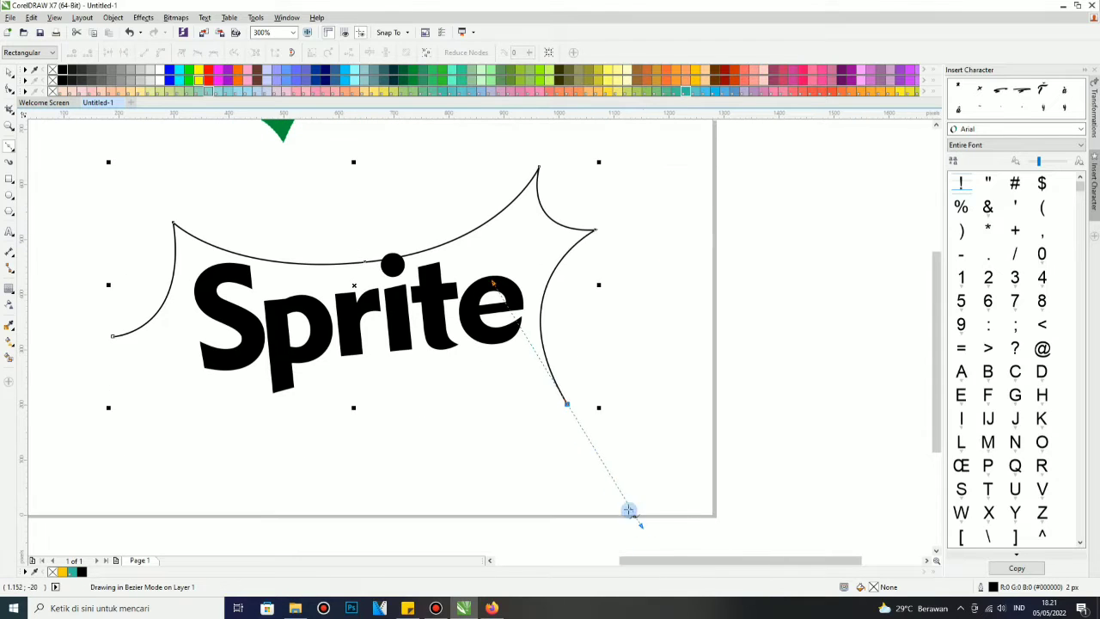
scroll(317, 416, "left", 2)
left_click_drag(411, 373, 272, 385)
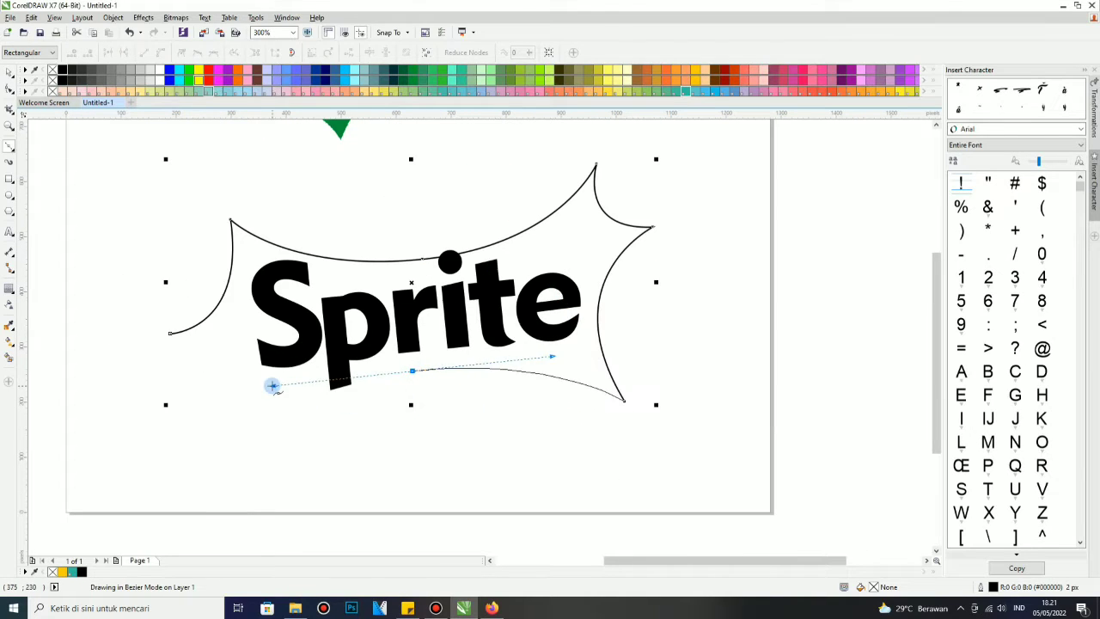
double_click(183, 482)
scroll(385, 389, "left", 5)
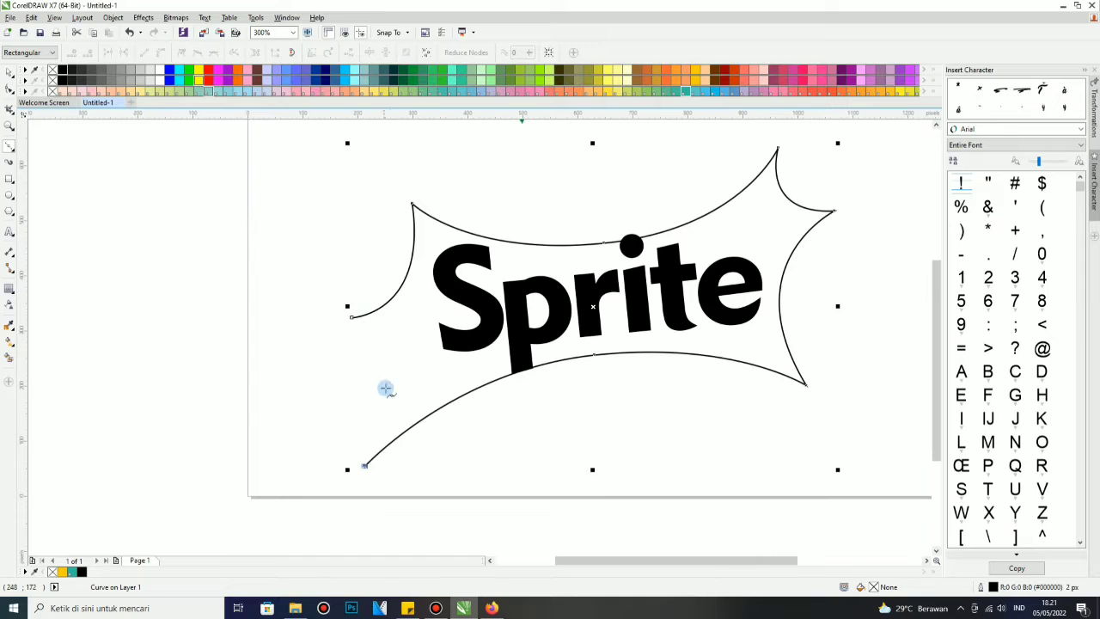
Scale the starburst outline to fit around the Sprite lettering.
left_click(10, 68)
mouse_move(838, 143)
left_mouse_down()
mouse_move(717, 181)
mouse_move(779, 133)
mouse_move(748, 152)
left_mouse_up()
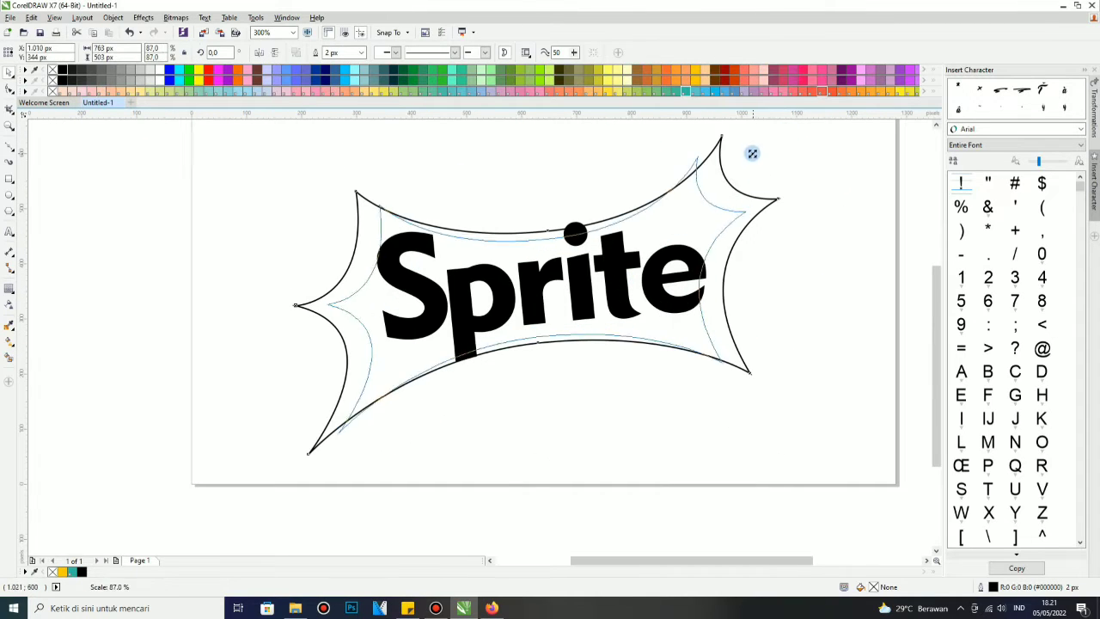
scroll(633, 351, "down", 2)
scroll(574, 333, "up", 2)
left_click(574, 333)
Draw a circle with the Ellipse tool for the dot.
scroll(574, 334, "down", 2)
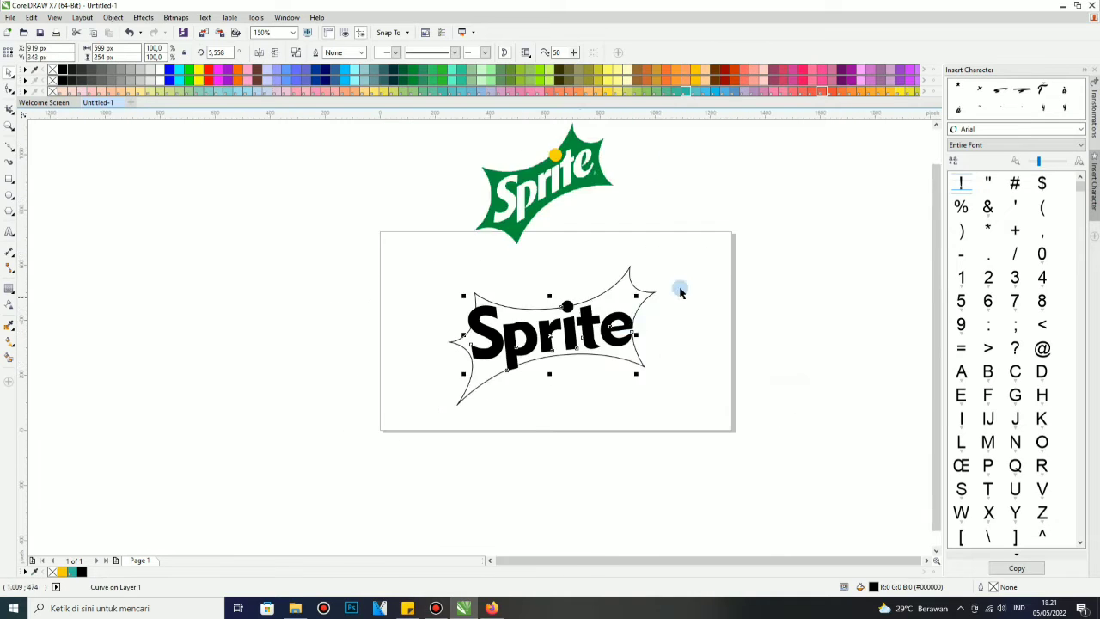
scroll(680, 289, "up", 2)
left_click(460, 309)
left_click(8, 195)
scroll(383, 298, "up", 2)
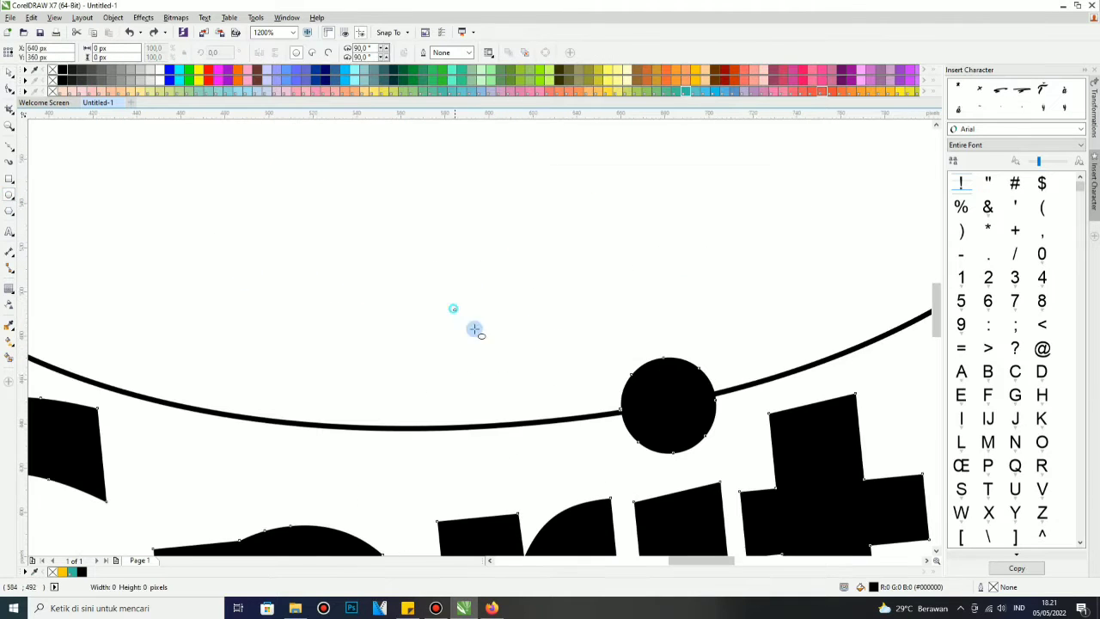
left_click_drag(452, 308, 532, 387)
Enlarge the dot circle to about 48 px.
left_click(669, 407)
scroll(668, 407, "up", 1)
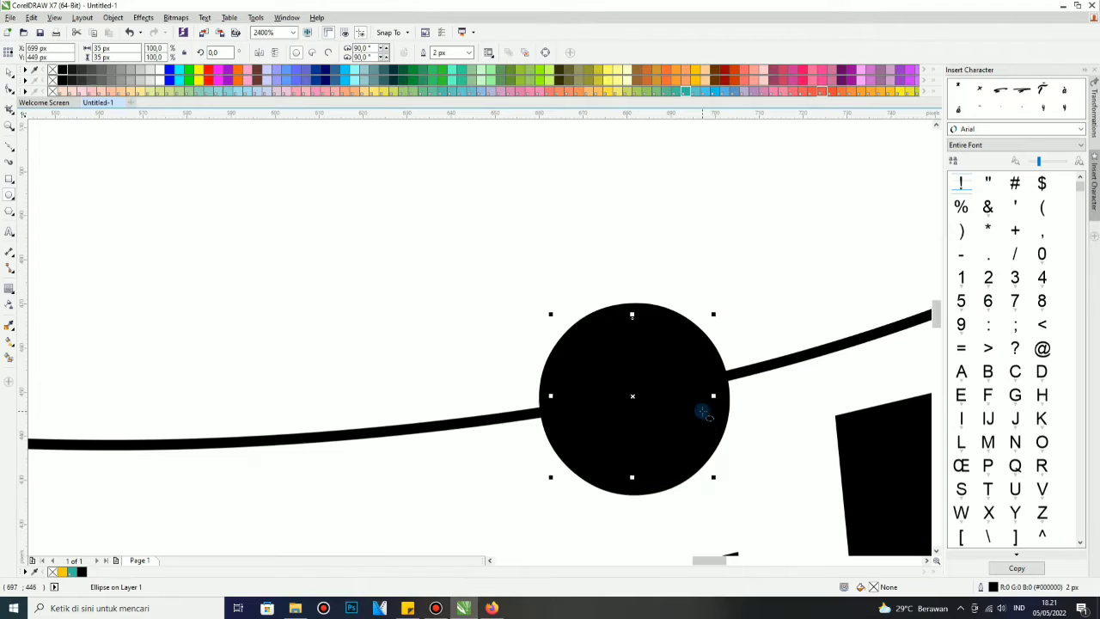
left_click_drag(735, 492, 736, 498)
left_click_drag(535, 297, 526, 294)
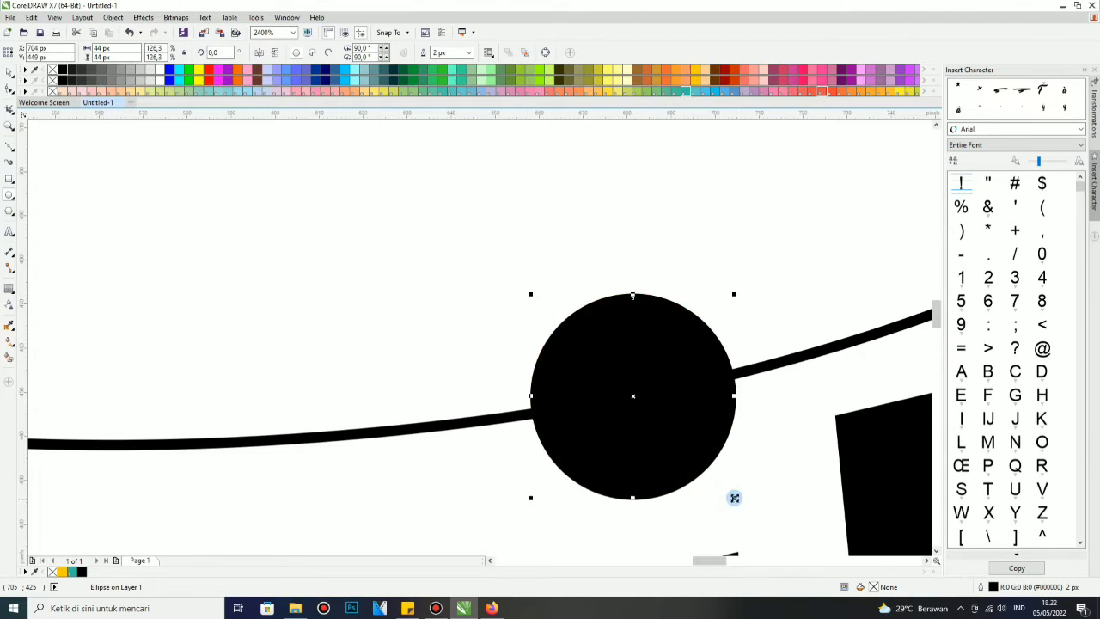
left_click_drag(733, 496, 744, 506)
scroll(430, 258, "down", 2)
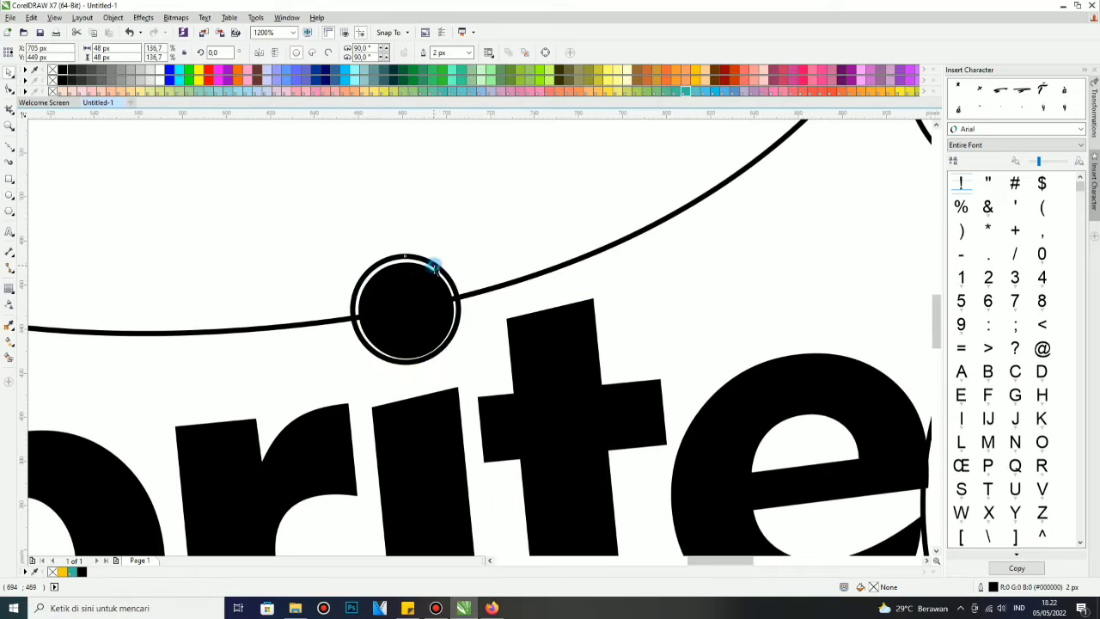
scroll(429, 258, "up", 4)
scroll(405, 427, "down", 2)
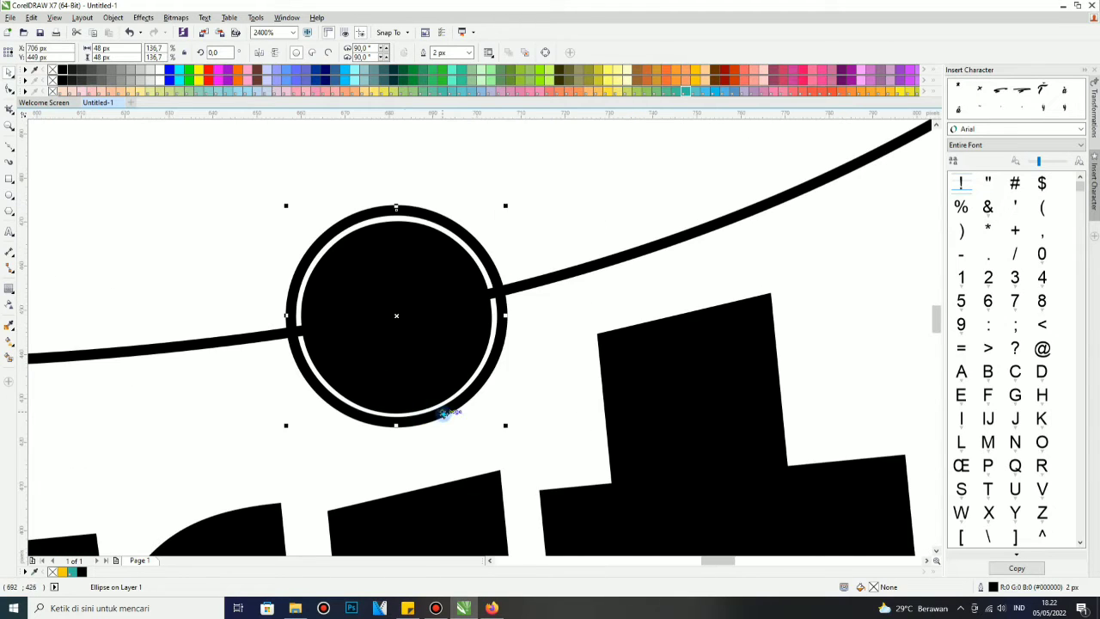
Fill the dot circle with yellow.
left_click(668, 324)
scroll(668, 325, "down", 2)
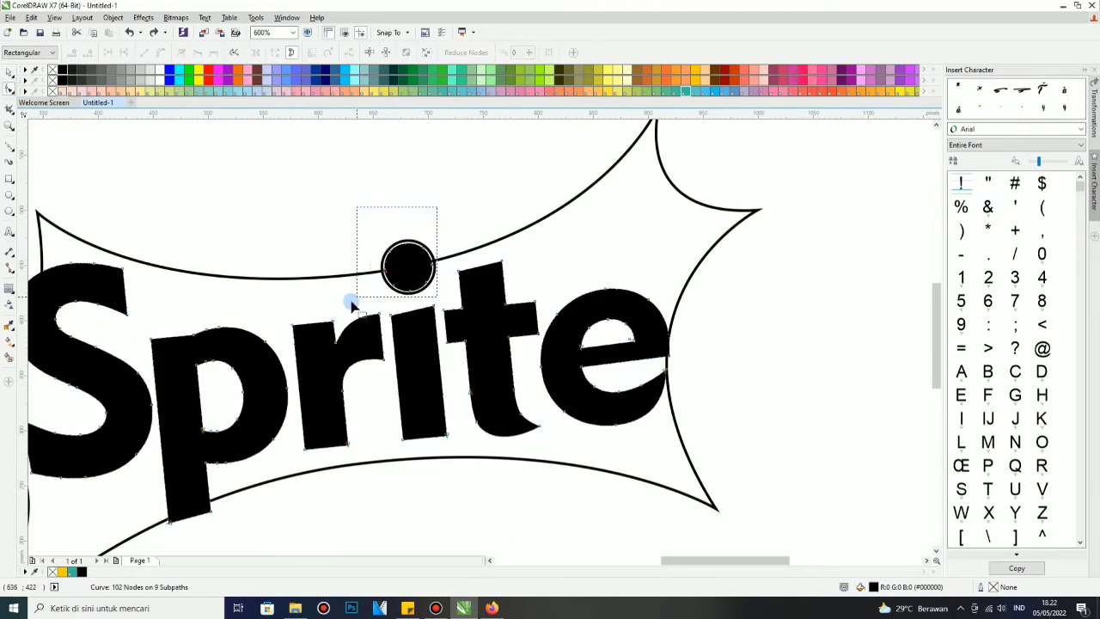
left_click_drag(615, 70, 404, 247)
left_click(404, 246)
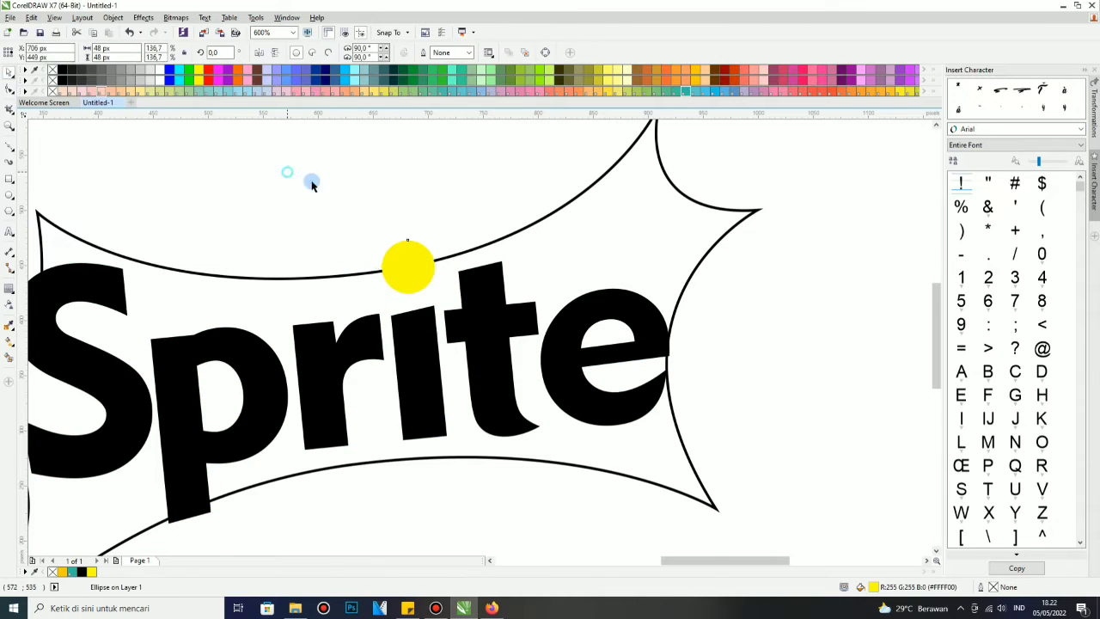
scroll(404, 250, "down", 2)
scroll(379, 223, "up", 1)
Fill the Sprite lettering with dark green sampled from the reference logo.
left_click(283, 337)
left_click(9, 325)
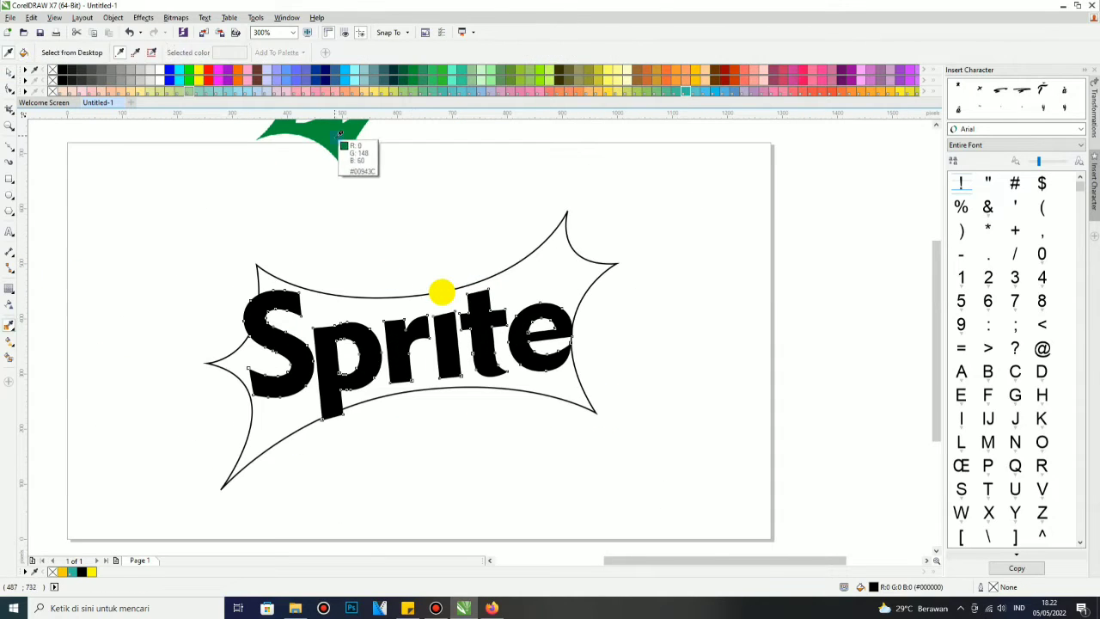
left_click(344, 145)
left_click(94, 53)
scroll(69, 121, "down", 1)
scroll(68, 120, "up", 1)
Add a green outward contour around the starburst.
left_click(10, 288)
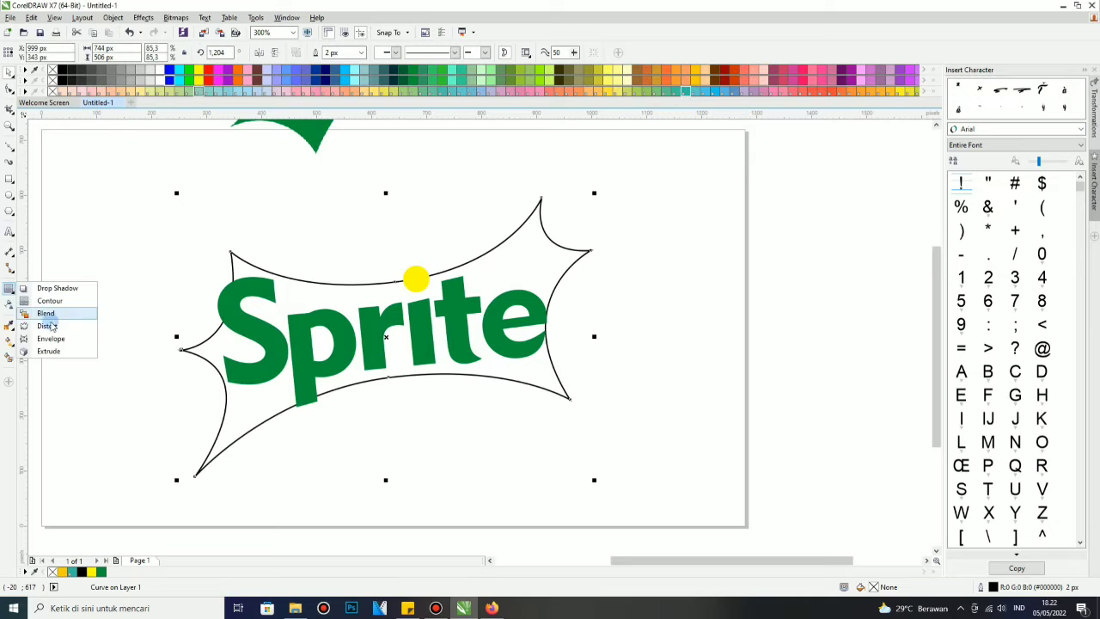
left_click(52, 300)
left_click_drag(196, 344, 180, 335)
scroll(185, 331, "up", 2)
left_click(9, 75)
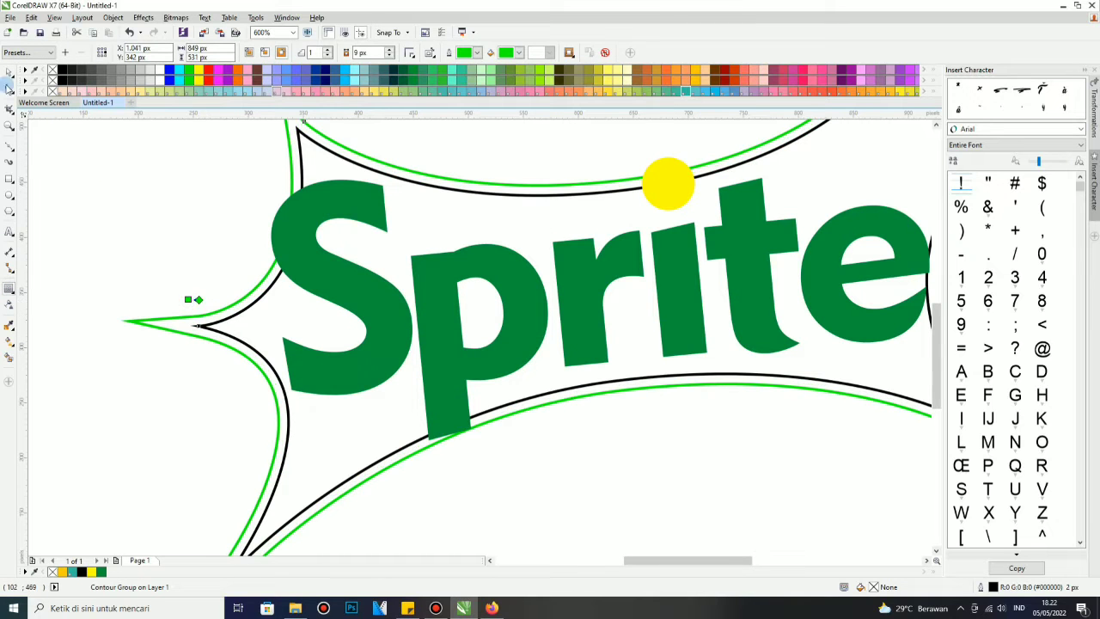
left_click(208, 155)
Pull the green contour's lower-left spike tip outward with the Shape tool.
left_click(375, 164)
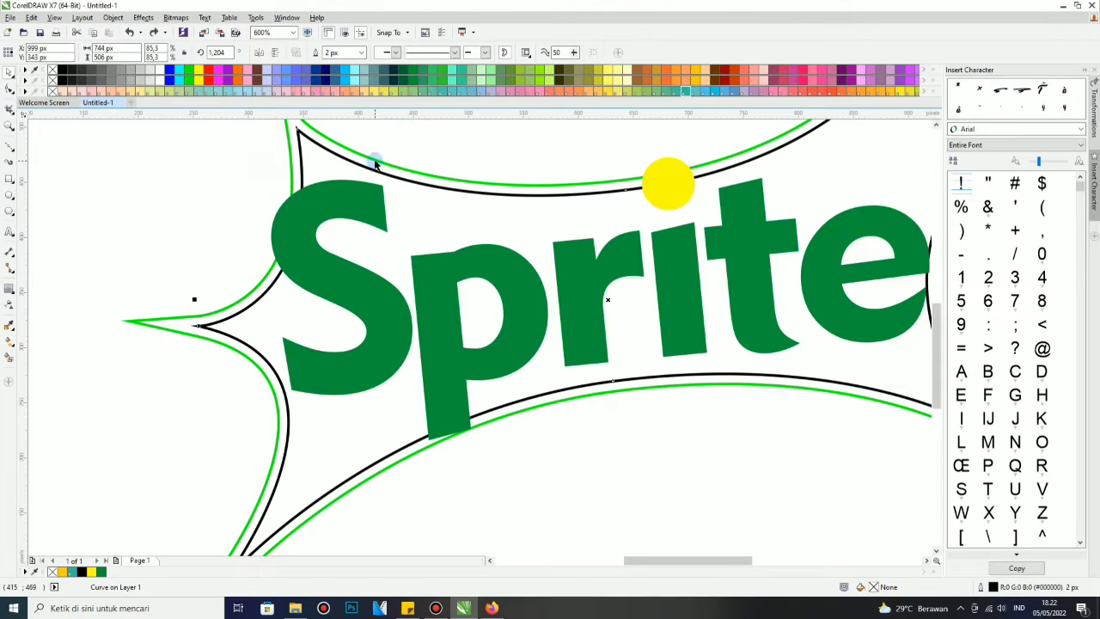
left_click(10, 89)
scroll(223, 309, "up", 2)
scroll(258, 224, "down", 2)
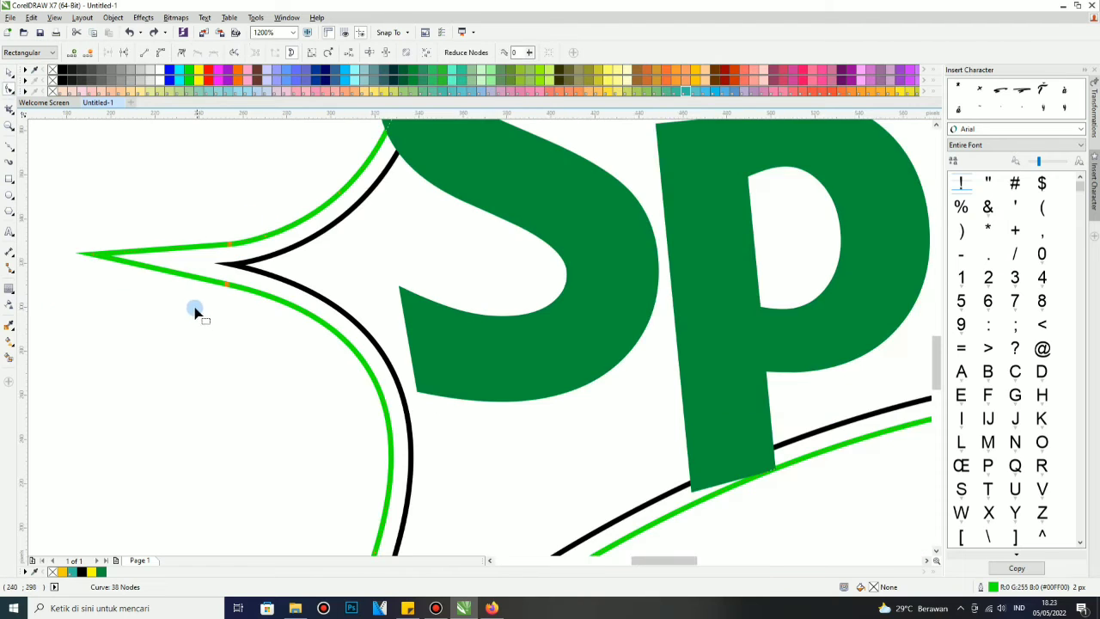
scroll(275, 319, "up", 1)
left_click_drag(288, 405, 229, 450)
left_click_drag(229, 344, 359, 454)
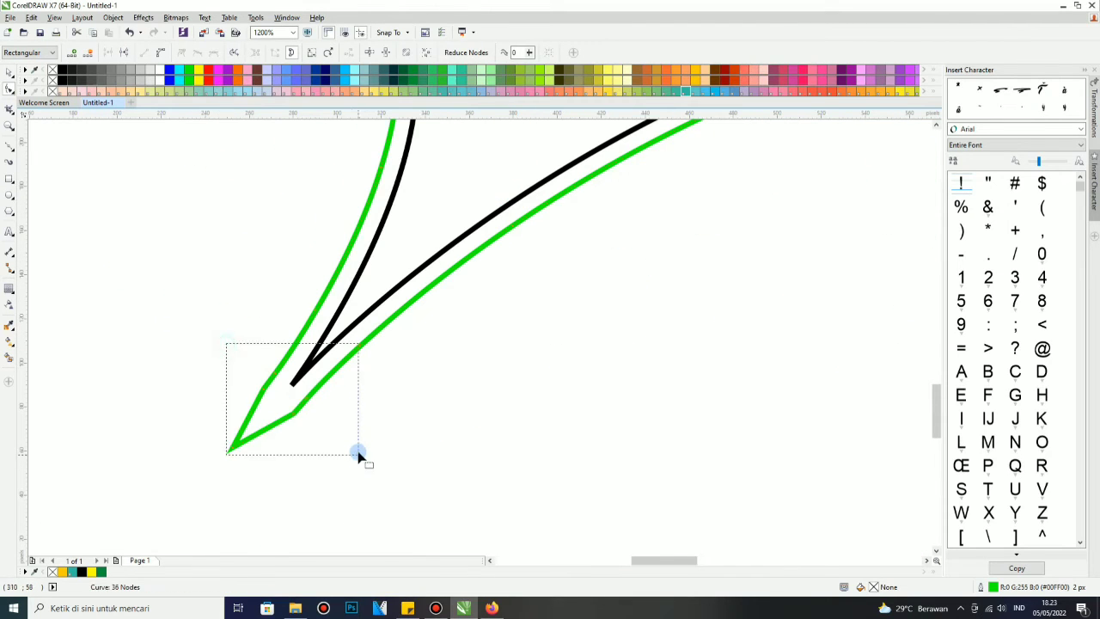
key("ctrl+z")
key("ctrl+shift+z")
Refine the lower-left tip position and delete the kink node on the lower edge.
left_click_drag(232, 440, 222, 452)
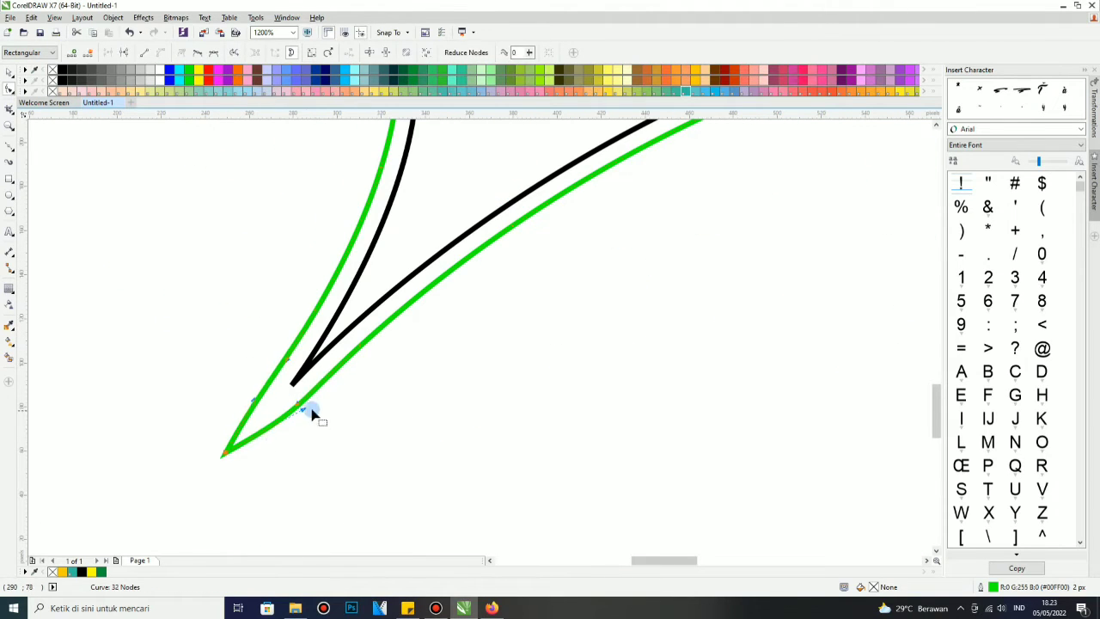
double_click(361, 355)
left_click_drag(225, 454, 223, 464)
scroll(267, 404, "down", 5)
scroll(828, 295, "up", 5)
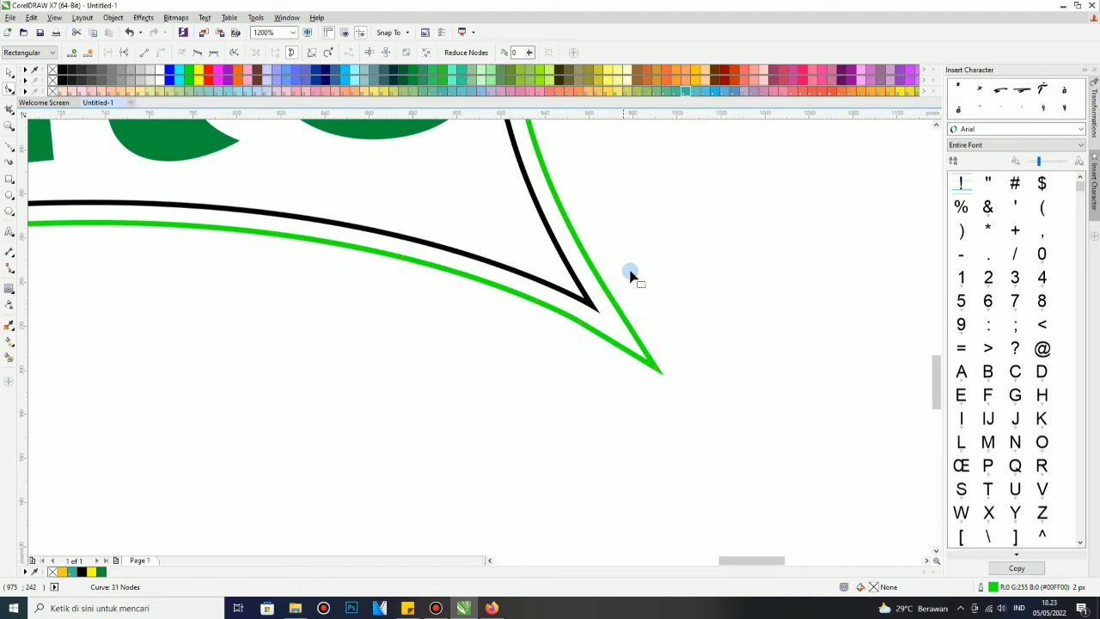
scroll(640, 172, "down", 5)
scroll(640, 164, "up", 5)
Sharpen the top-right green tip and delete its redundant nodes.
left_click_drag(517, 165, 520, 161)
left_click_drag(545, 238, 422, 300)
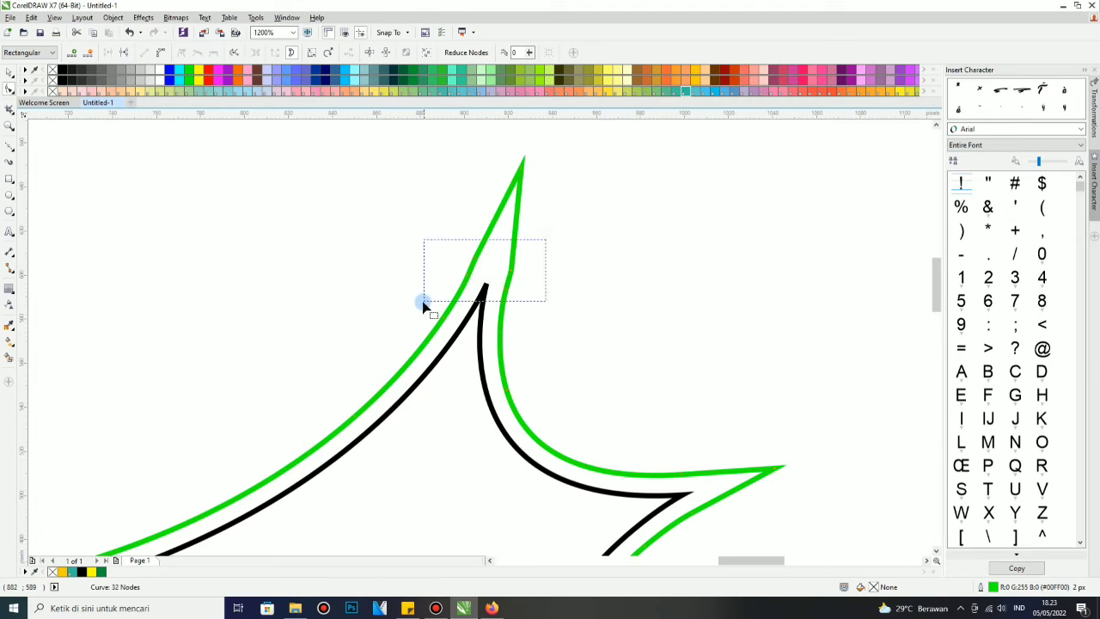
key("Delete")
scroll(548, 327, "down", 5)
scroll(211, 321, "up", 5)
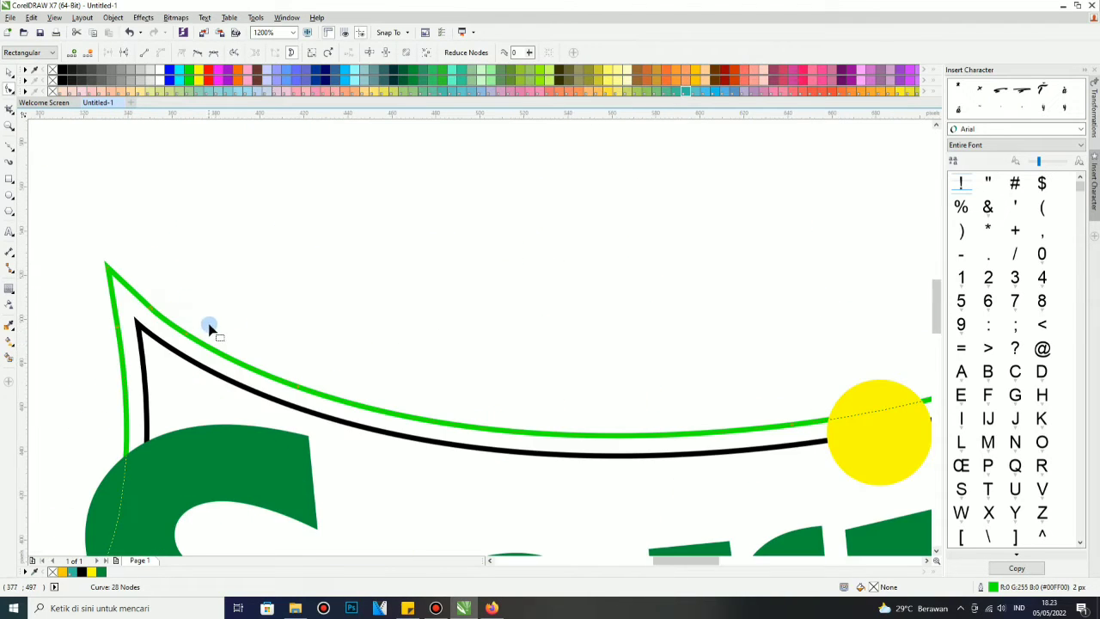
scroll(401, 317, "down", 5)
scroll(604, 351, "up", 4)
Fill the starburst band dark green and remove its outline.
left_click(9, 73)
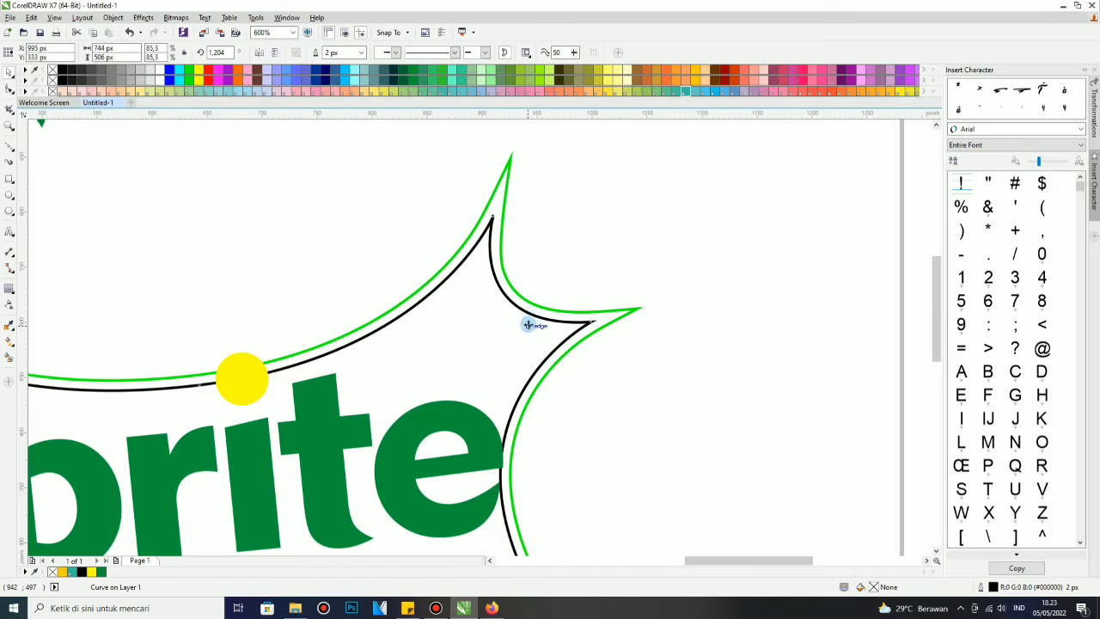
left_click(533, 320)
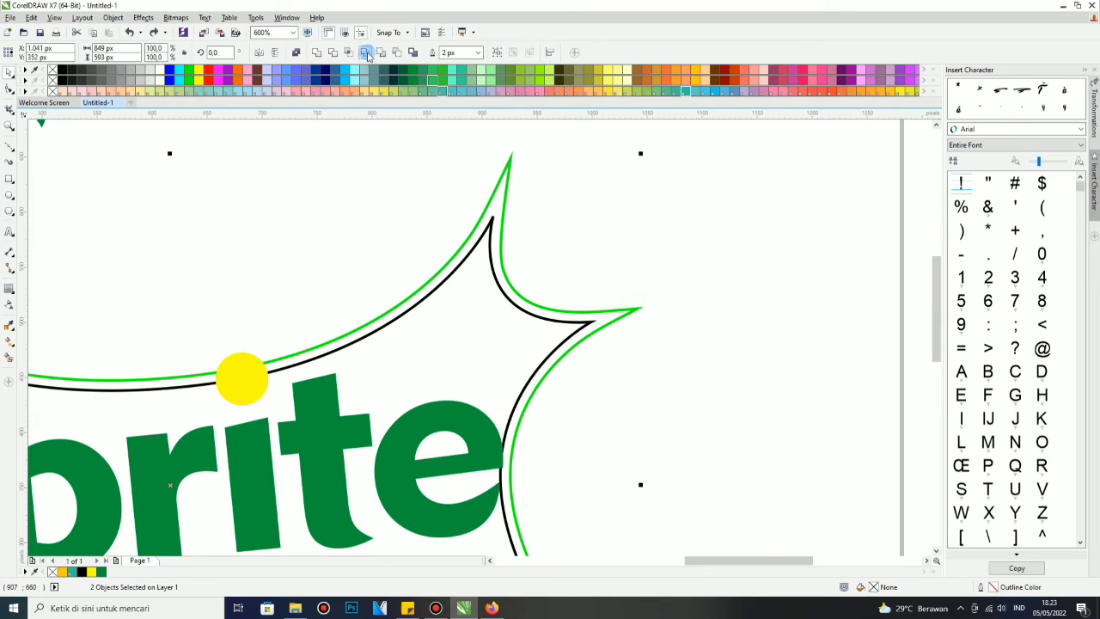
left_click(102, 572)
right_click(52, 68)
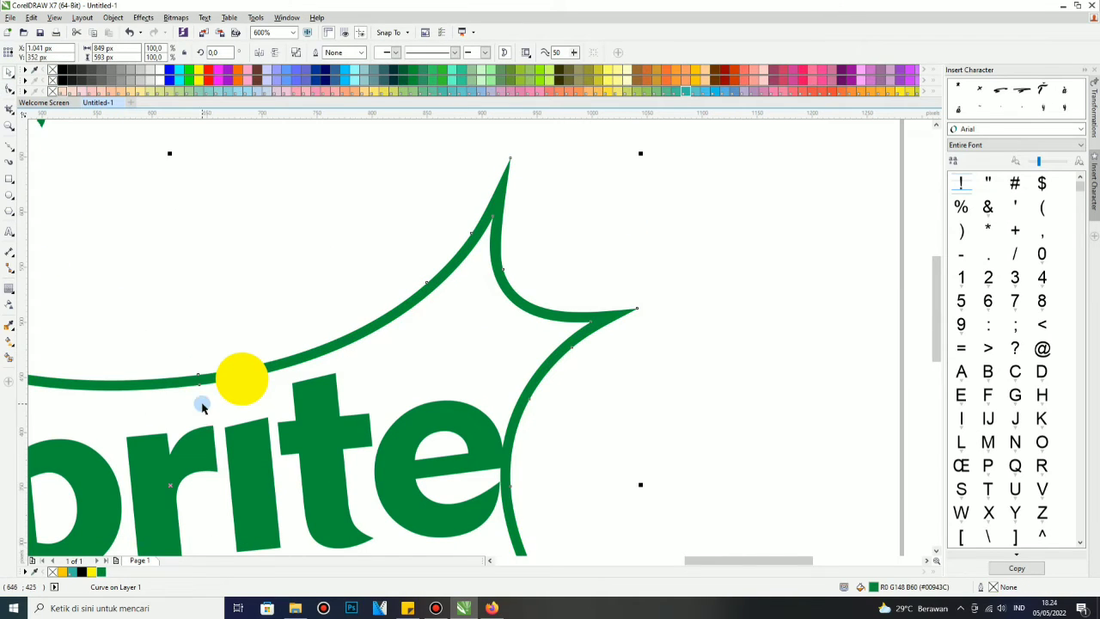
scroll(217, 404, "up", 2)
scroll(211, 215, "down", 5)
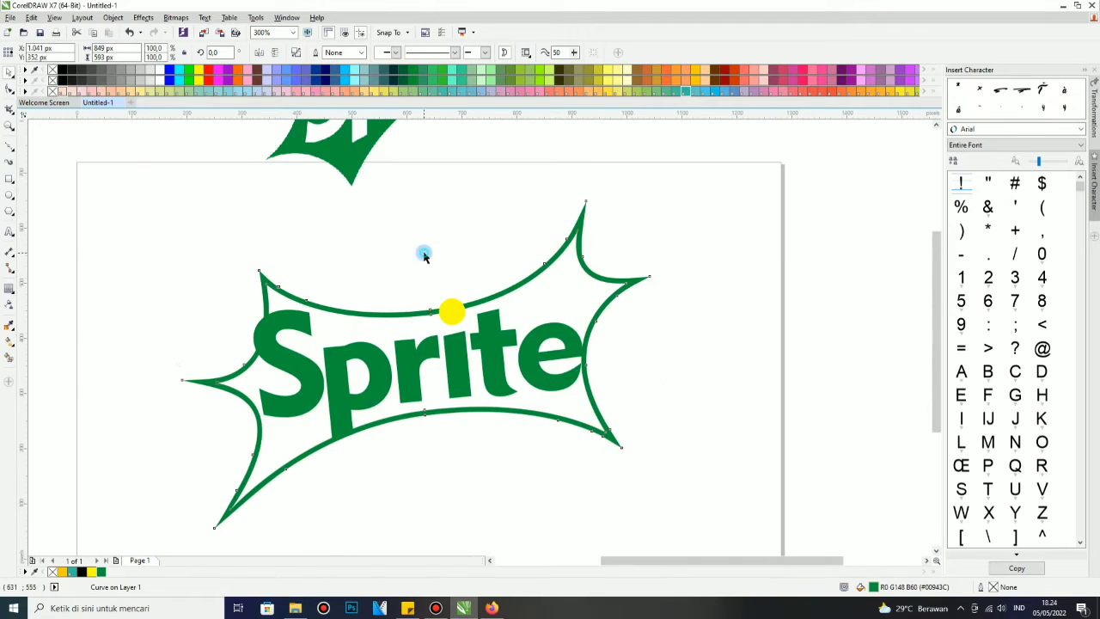
scroll(422, 250, "down", 3)
Shrink the Sprite lettering and dot to sit inside the starburst.
left_click(483, 283)
left_click(443, 348)
scroll(443, 349, "up", 4)
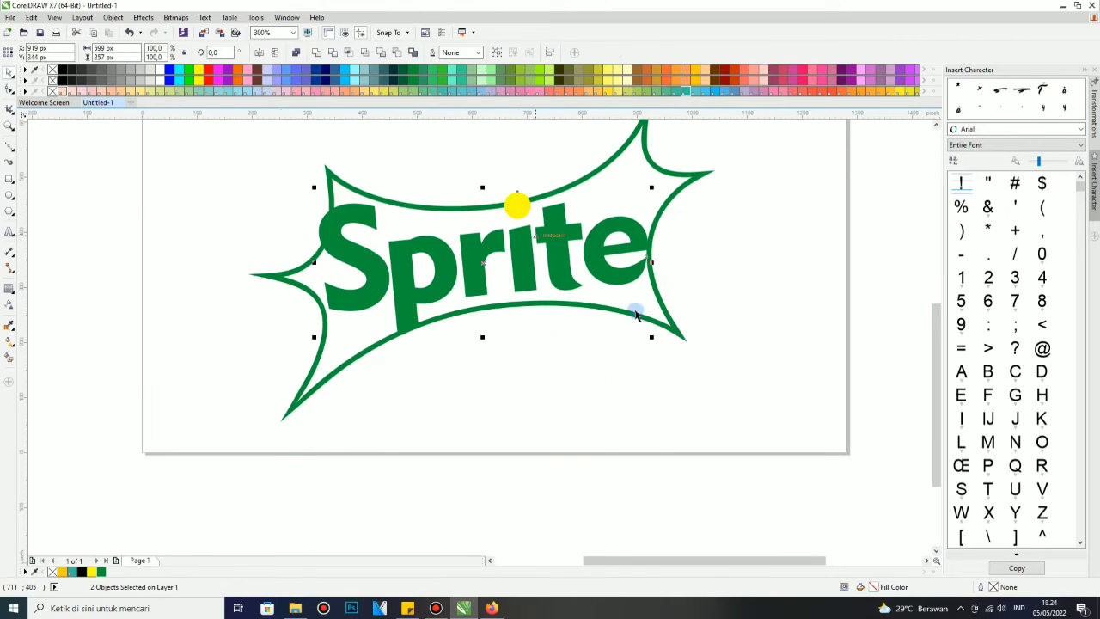
scroll(634, 331, "down", 2)
scroll(596, 239, "up", 2)
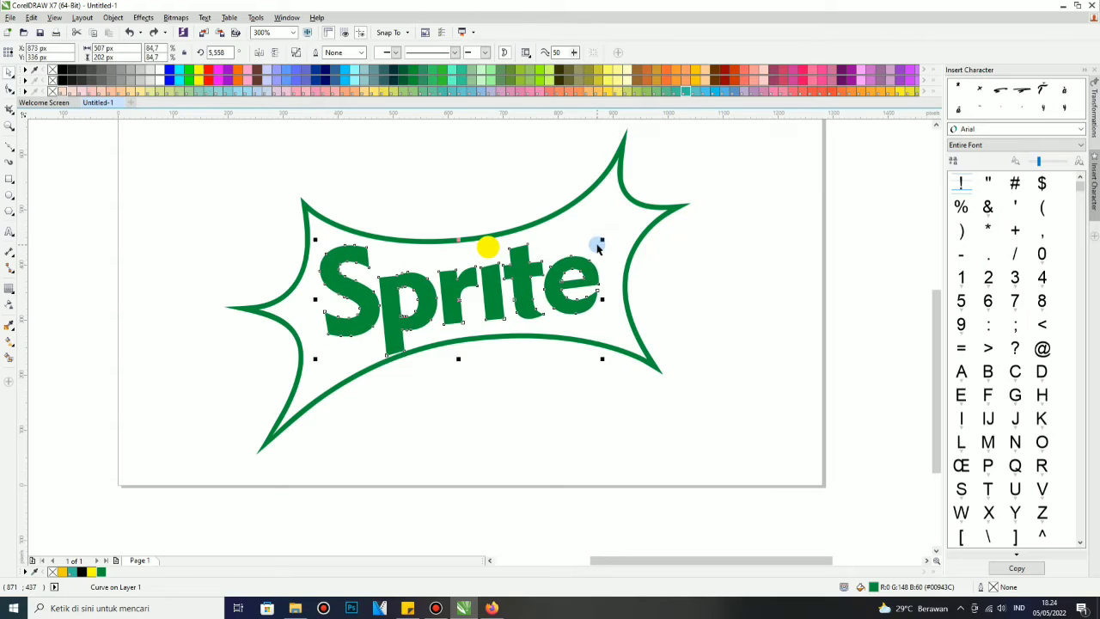
left_click(497, 240)
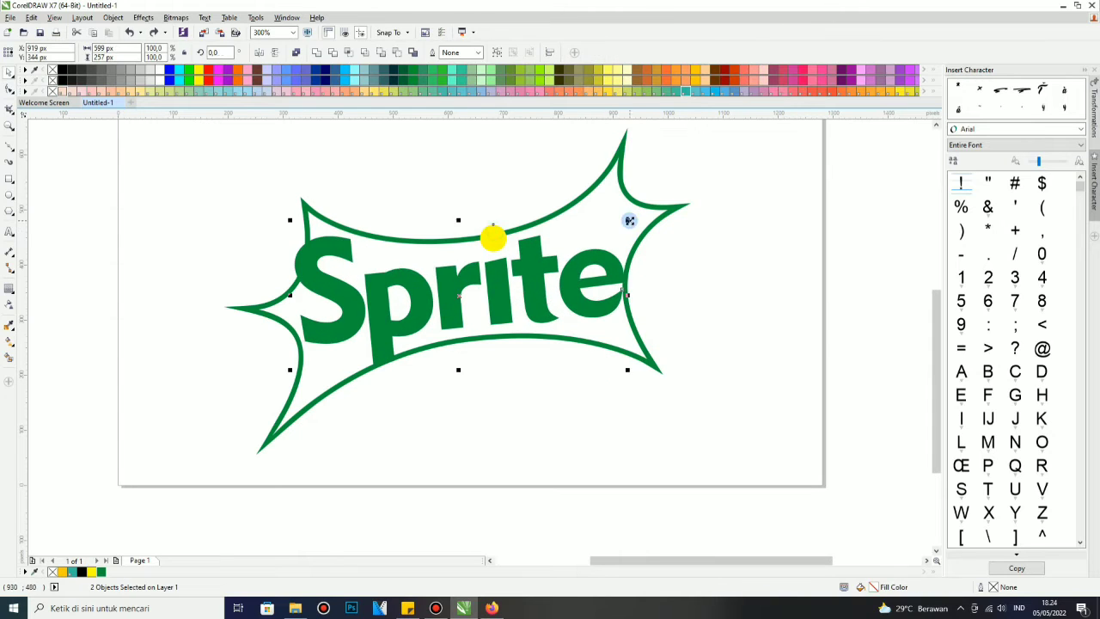
left_click_drag(628, 230, 584, 249)
left_click(599, 248)
key("F5")
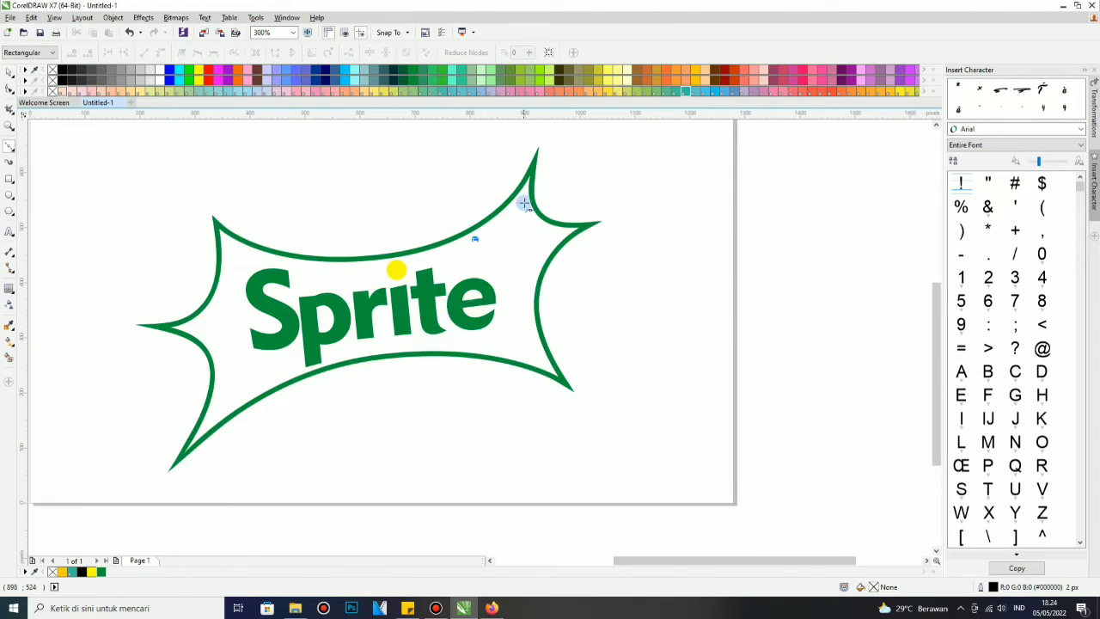
Draw a thin Bezier accent curve bending along the edge of the top-right spike.
scroll(473, 240, "up", 2)
left_click(425, 276)
left_click_drag(522, 195, 569, 136)
scroll(515, 207, "up", 2)
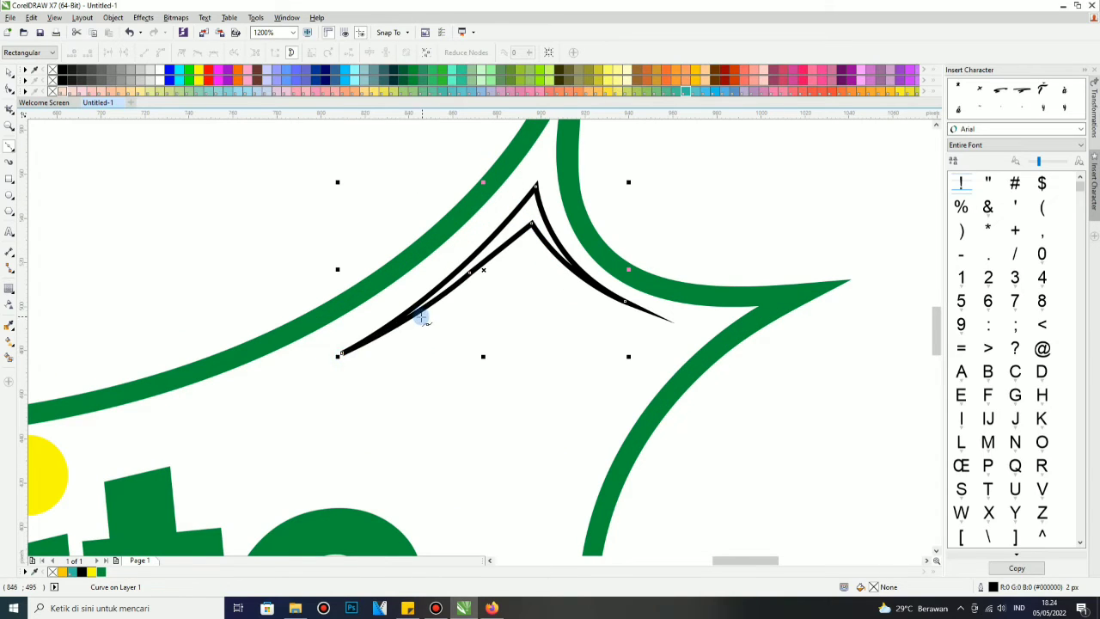
key("space")
left_click(403, 180)
scroll(626, 272, "down", 5)
scroll(627, 272, "up", 3)
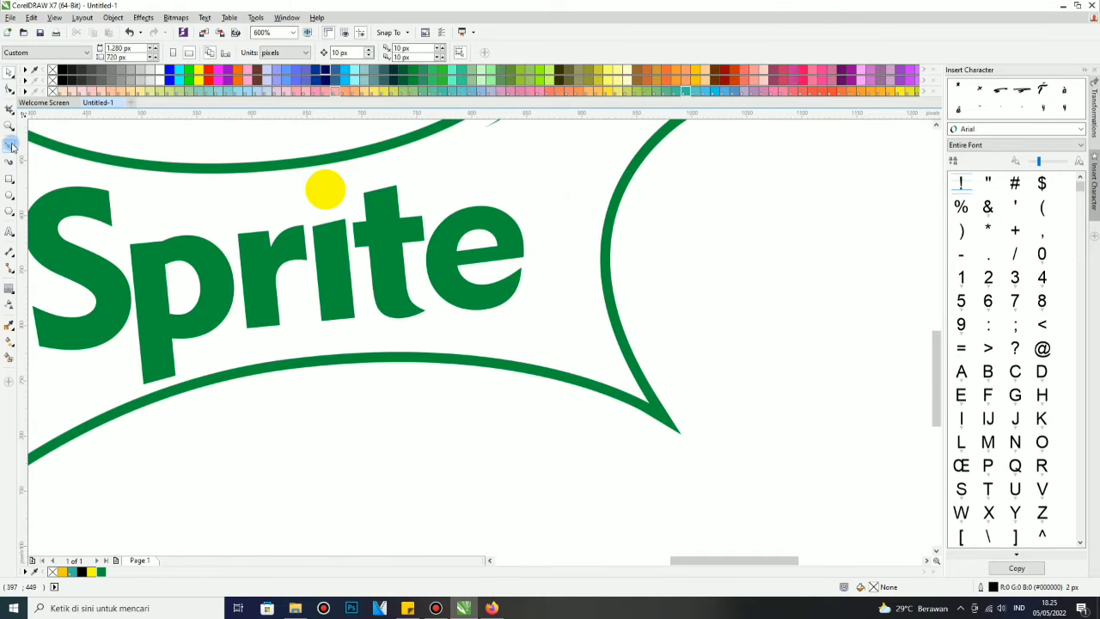
Delete the accent's extra node, sharpen its inner corner, and combine the black accent curves.
left_click(11, 146)
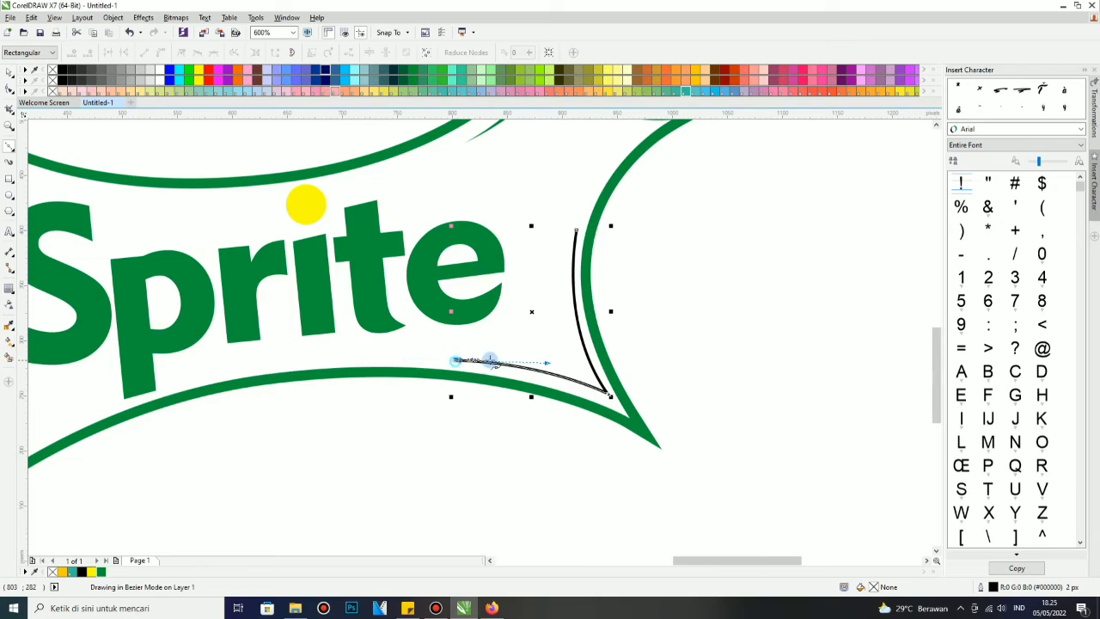
scroll(490, 360, "up", 2)
scroll(705, 418, "down", 2)
scroll(590, 373, "up", 2)
left_click(11, 93)
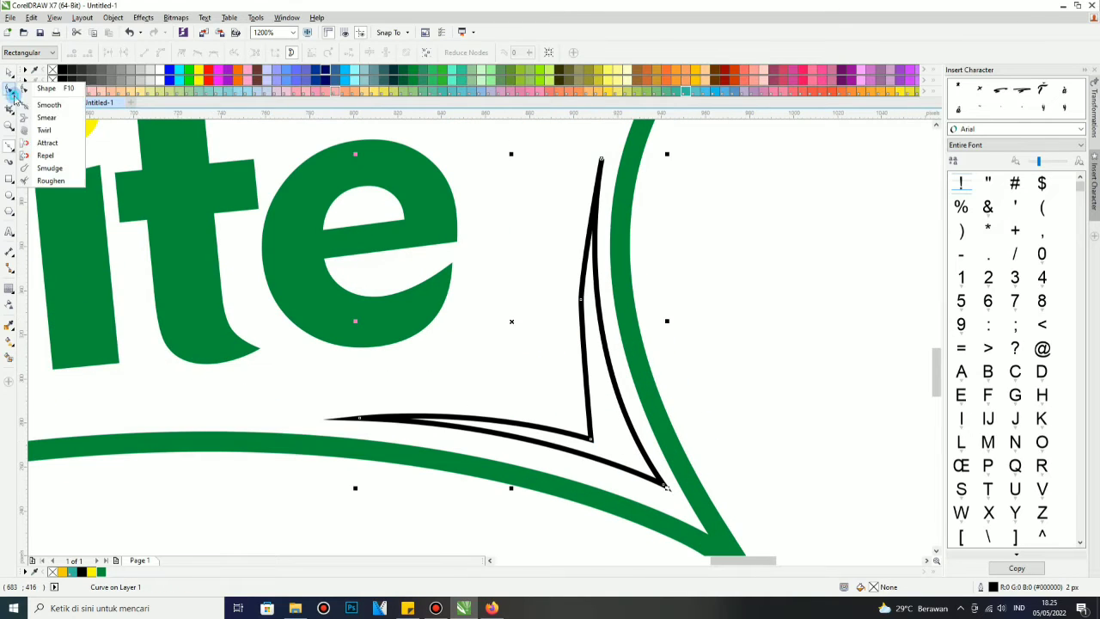
double_click(582, 298)
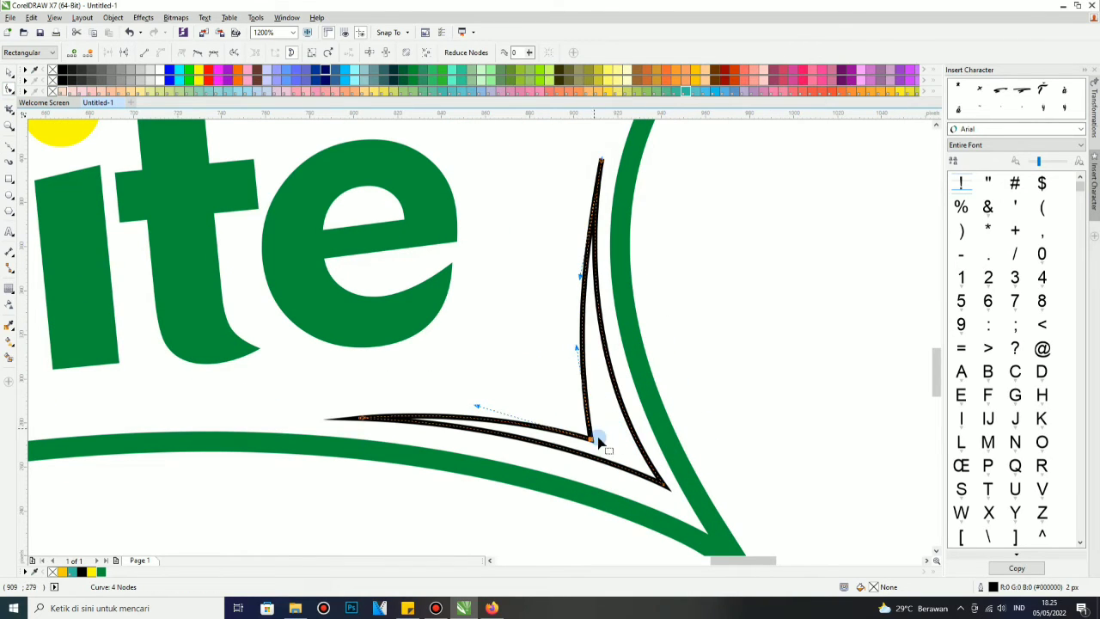
left_click_drag(590, 438, 607, 440)
scroll(610, 436, "up", 1)
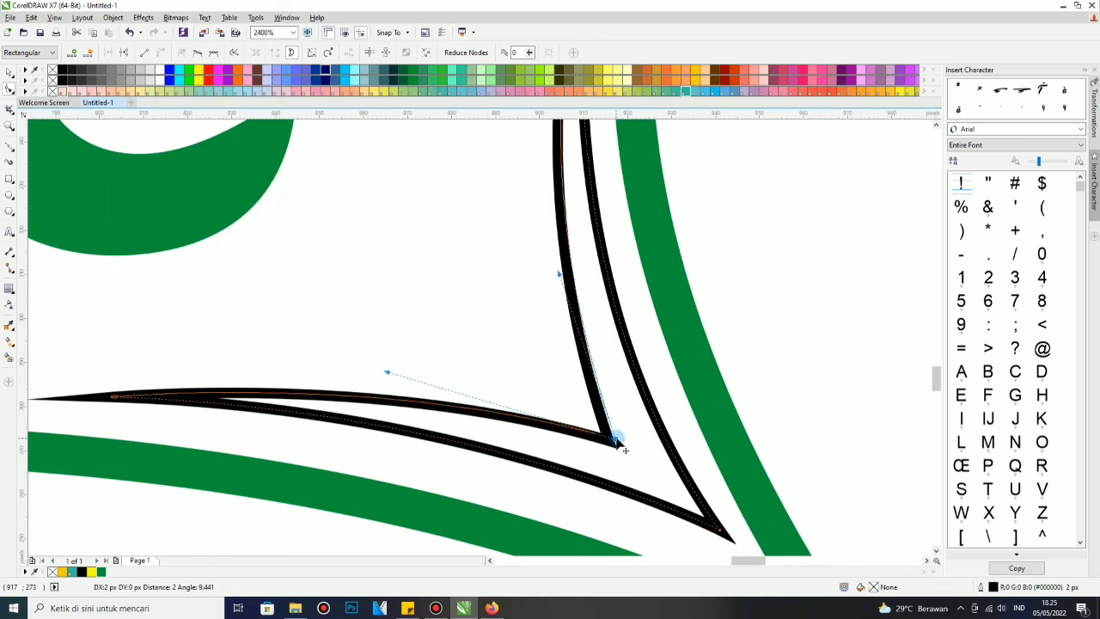
key("space")
scroll(507, 208, "down", 1)
left_click(331, 54)
scroll(344, 322, "down", 5)
Draw a closed curved Bezier accent along the lower green edge of the bottom-left spike.
scroll(344, 321, "up", 4)
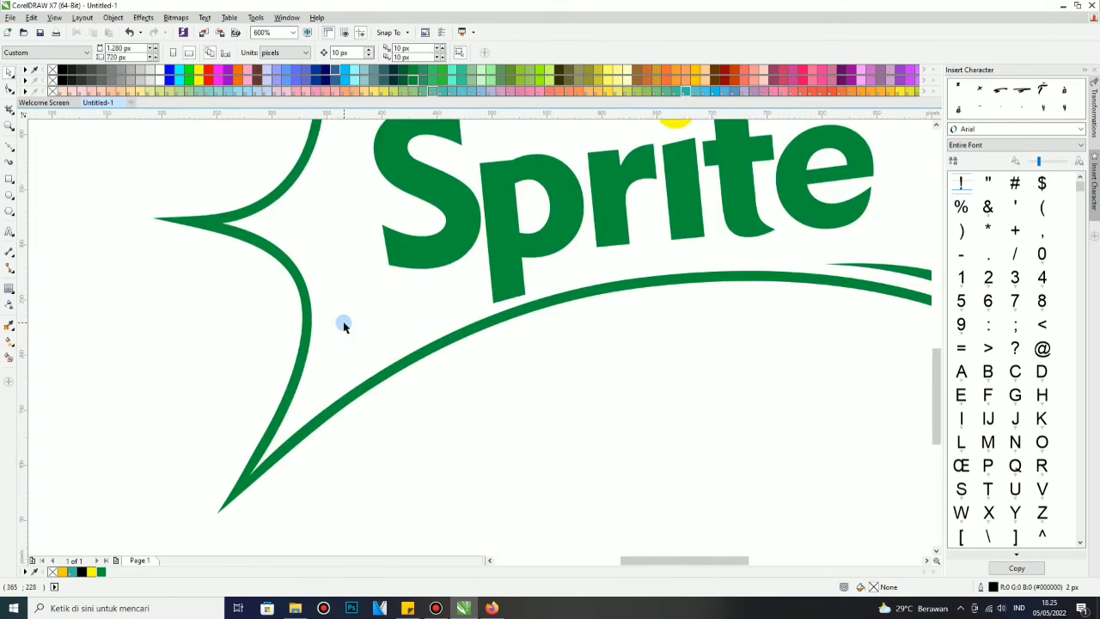
key("F10")
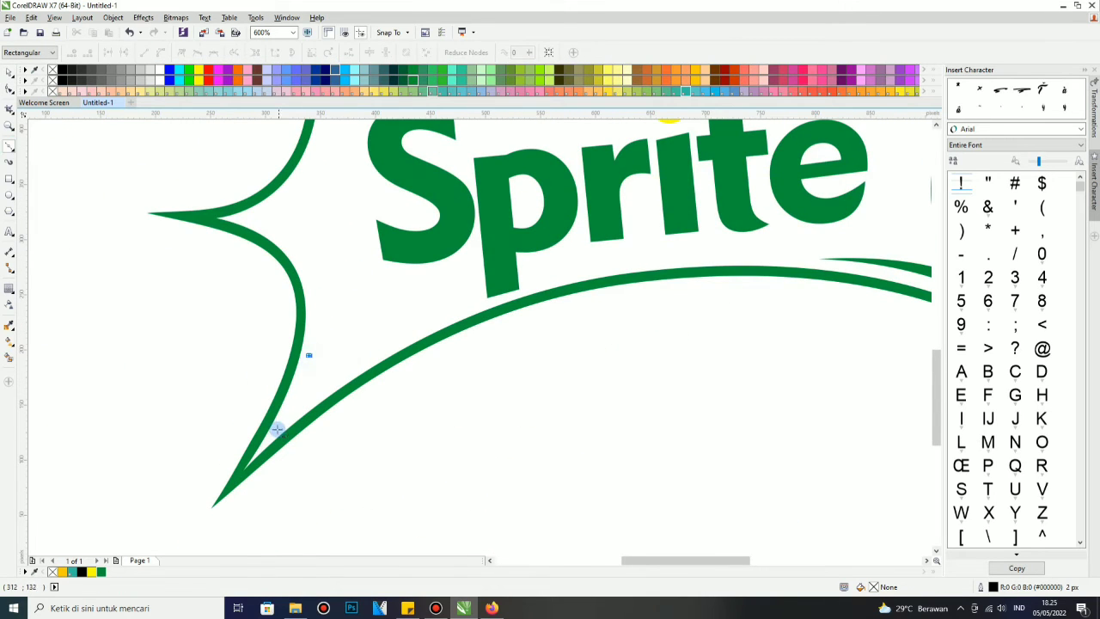
scroll(278, 428, "up", 1)
left_click(344, 282)
scroll(344, 282, "down", 1)
left_click_drag(480, 300, 602, 256)
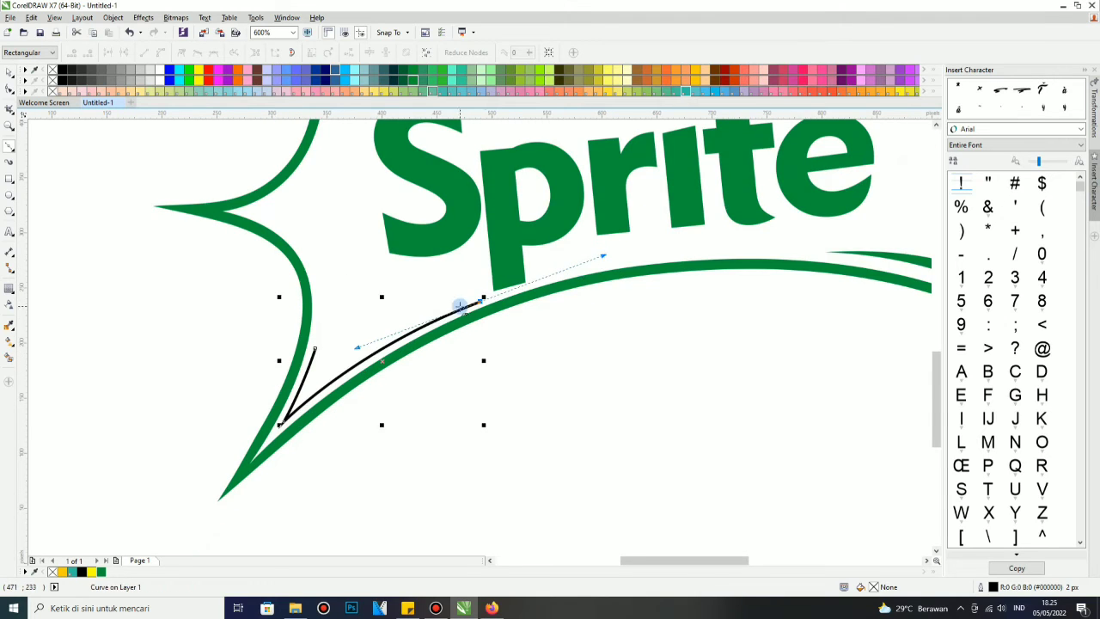
scroll(460, 305, "down", 4)
scroll(459, 322, "up", 5)
left_click_drag(376, 324, 208, 447)
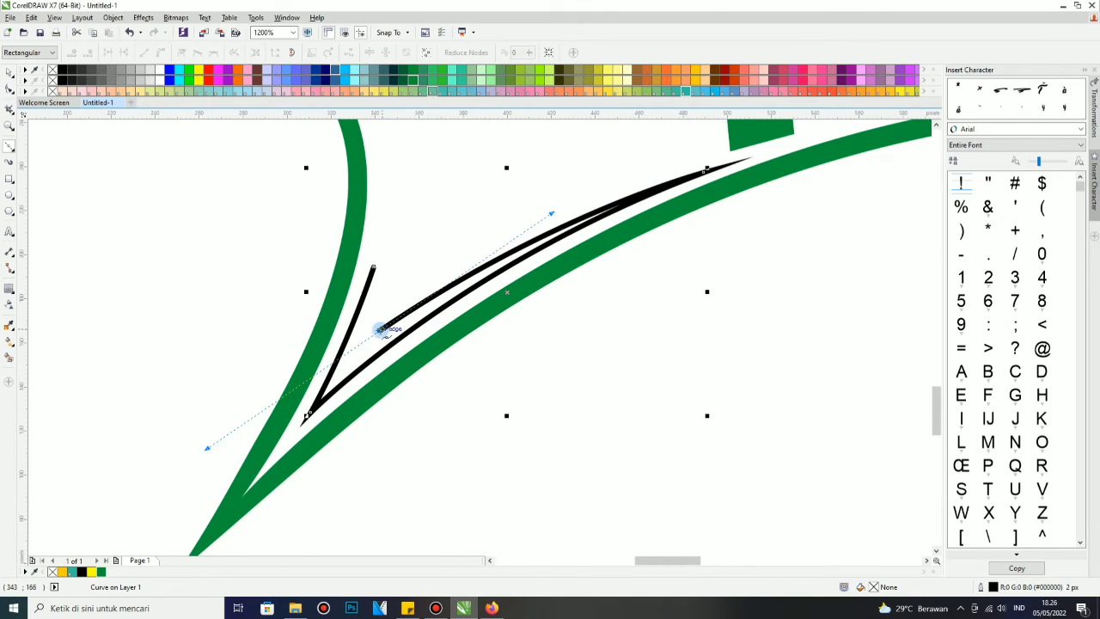
left_click_drag(373, 267, 373, 264)
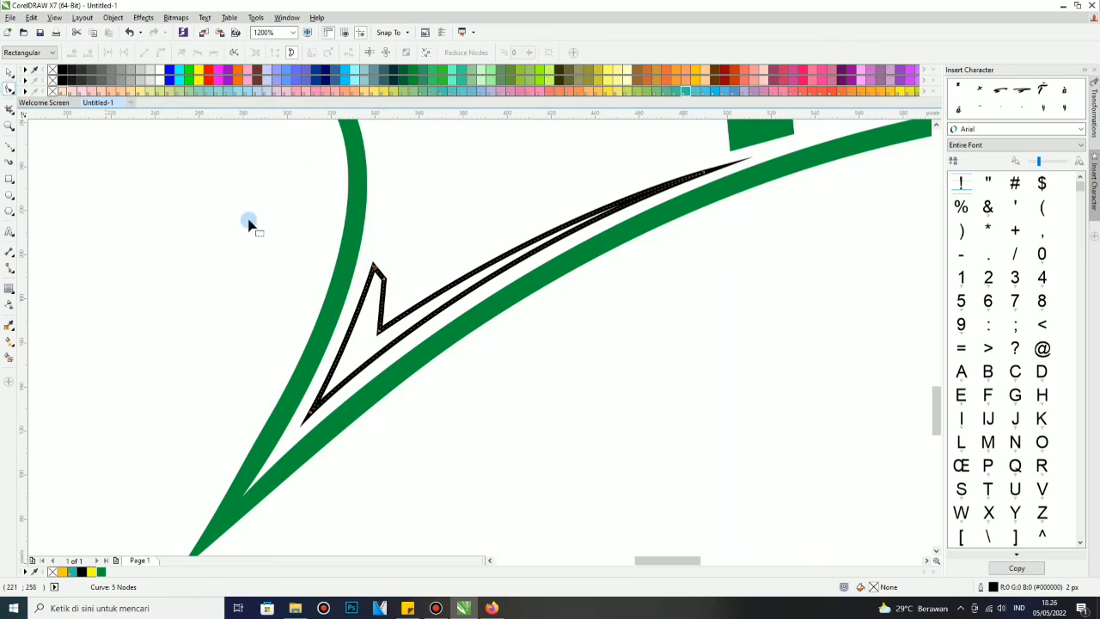
left_click_drag(381, 337, 373, 291)
Fill the accent shapes green and remove their black outline.
left_click(9, 71)
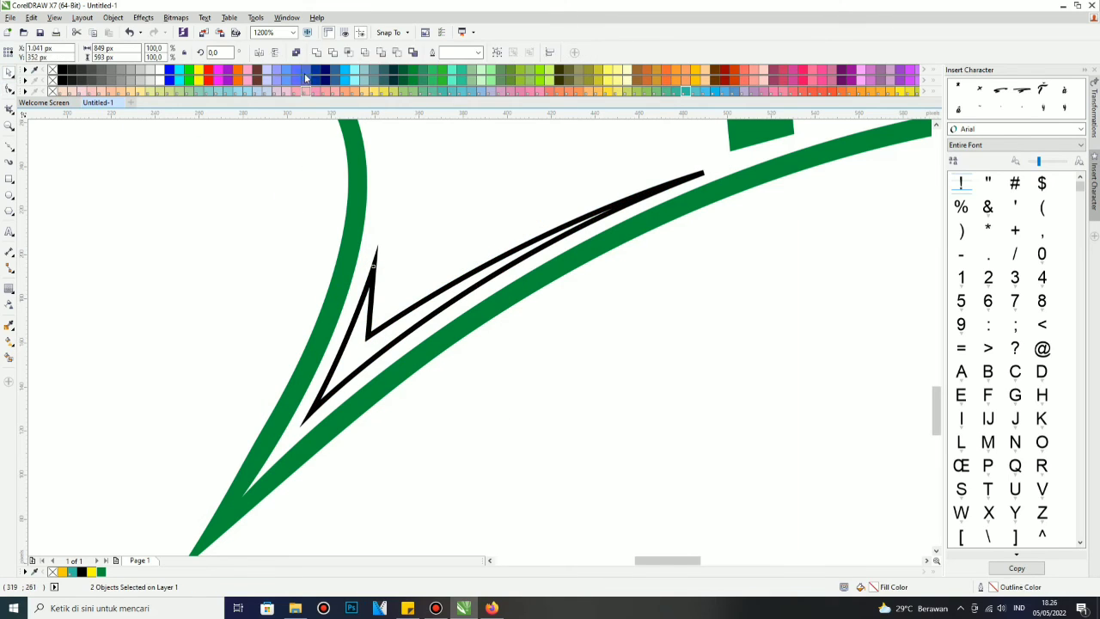
left_click(100, 572)
right_click(53, 572)
scroll(503, 294, "down", 3)
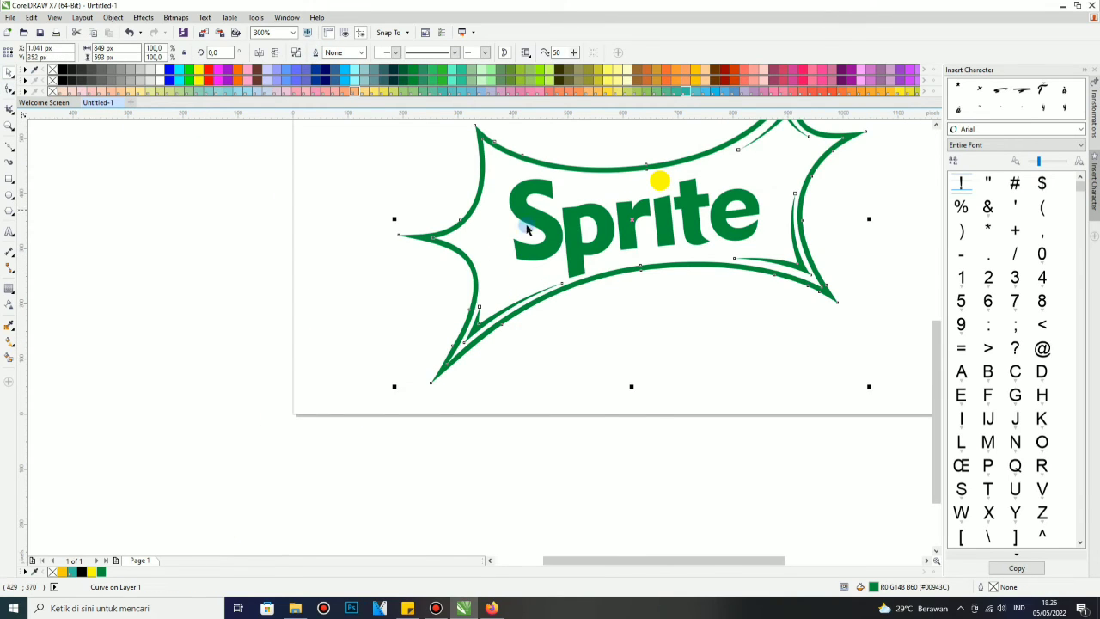
scroll(526, 229, "up", 2)
Draw another Bezier accent curve inside the left spike.
left_click(9, 146)
left_click(111, 196)
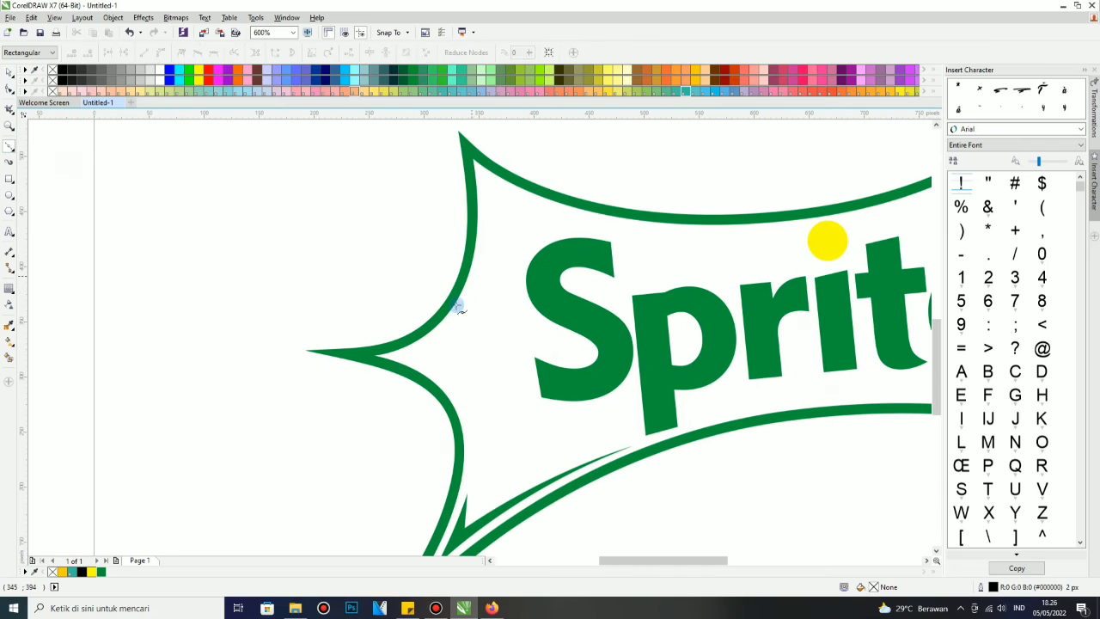
left_click_drag(486, 180, 468, 153)
scroll(469, 180, "up", 2)
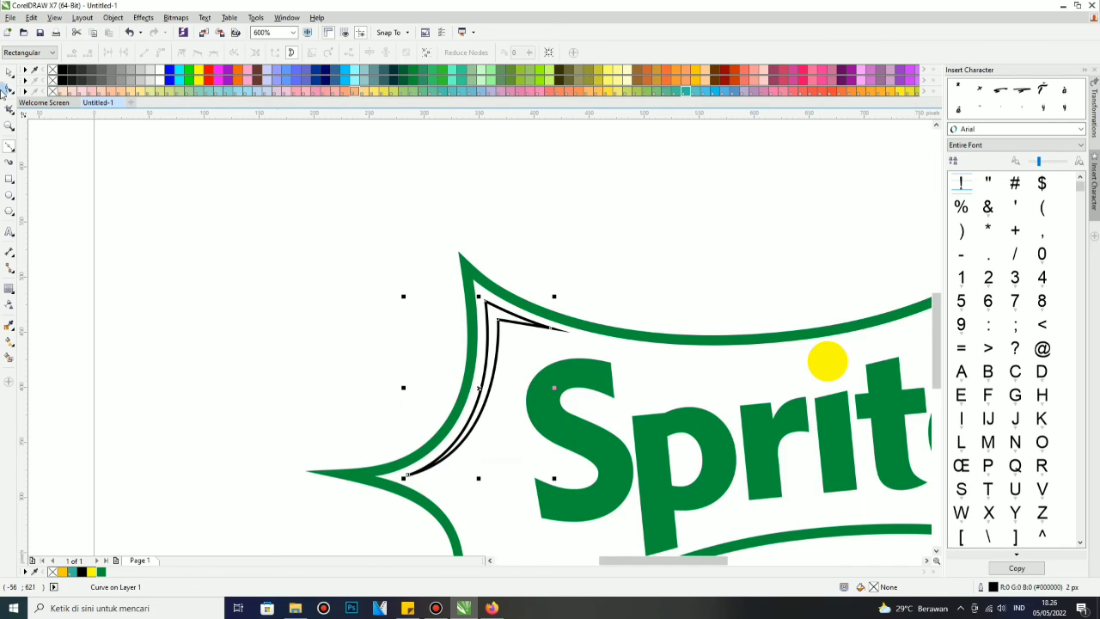
key("space")
Select the Sprite lettering, then the whole finished logo.
scroll(589, 282, "down", 4)
scroll(589, 286, "up", 3)
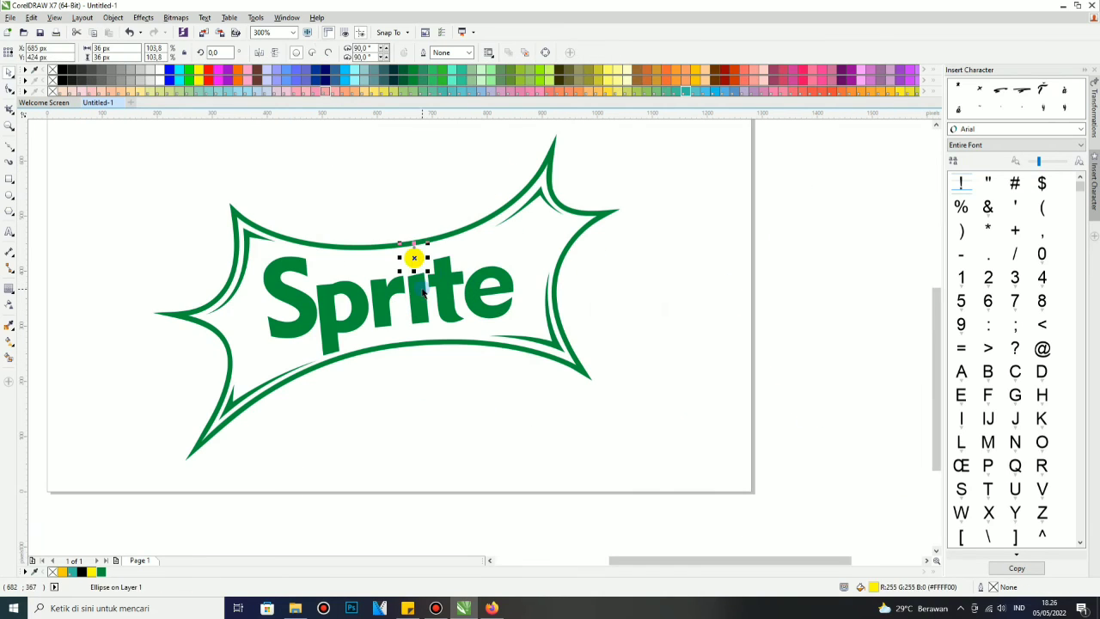
left_click(506, 329)
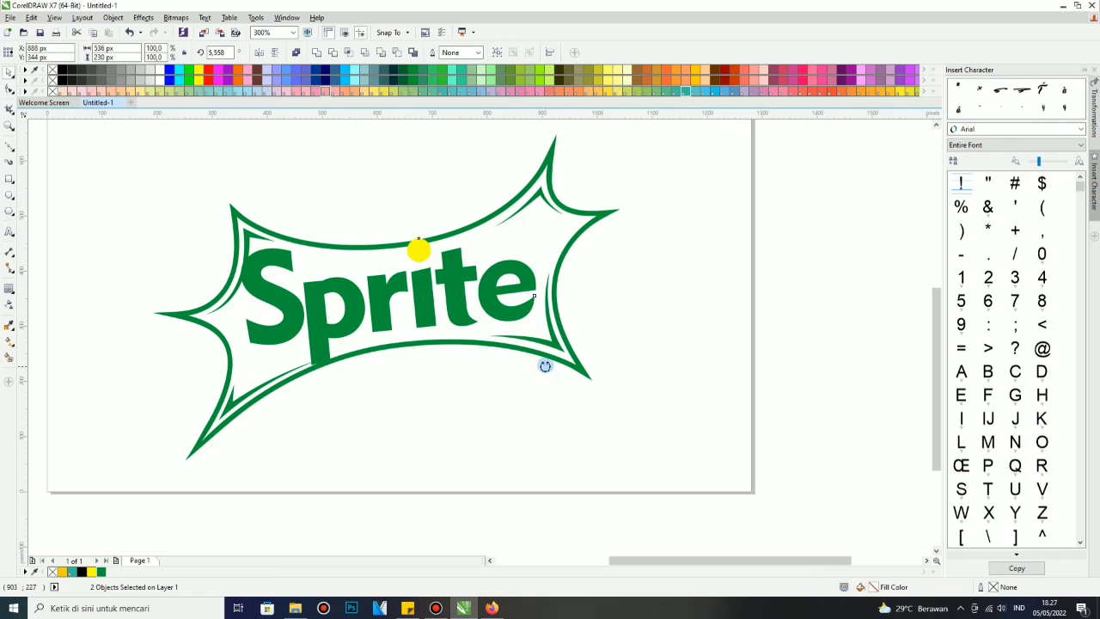
scroll(270, 373, "up", 4)
left_click(470, 277)
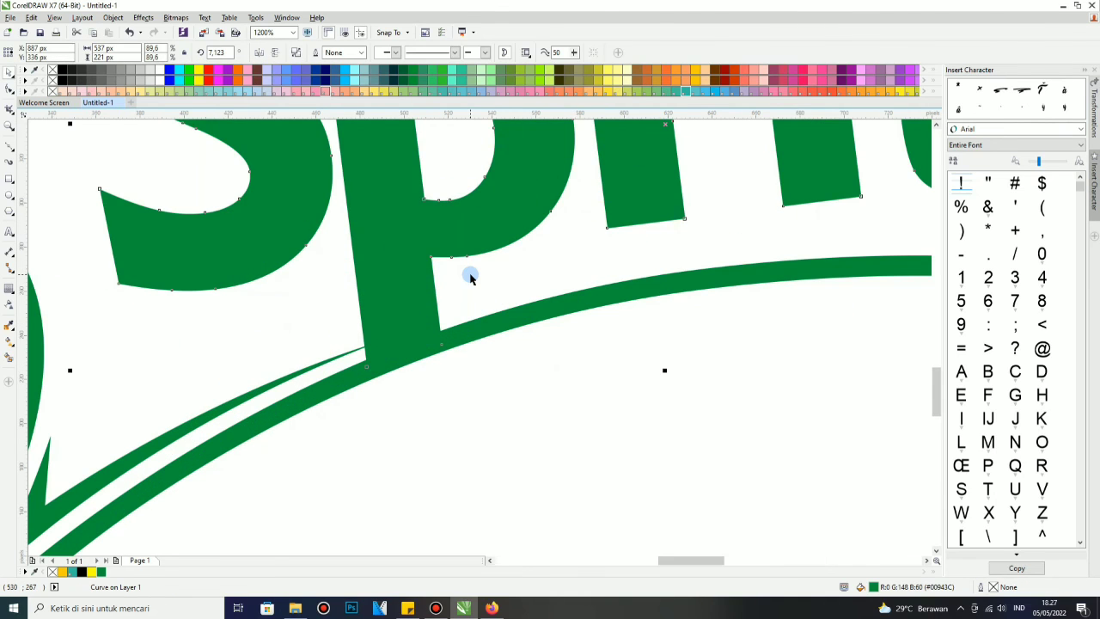
scroll(470, 277, "down", 5)
left_click(446, 228)
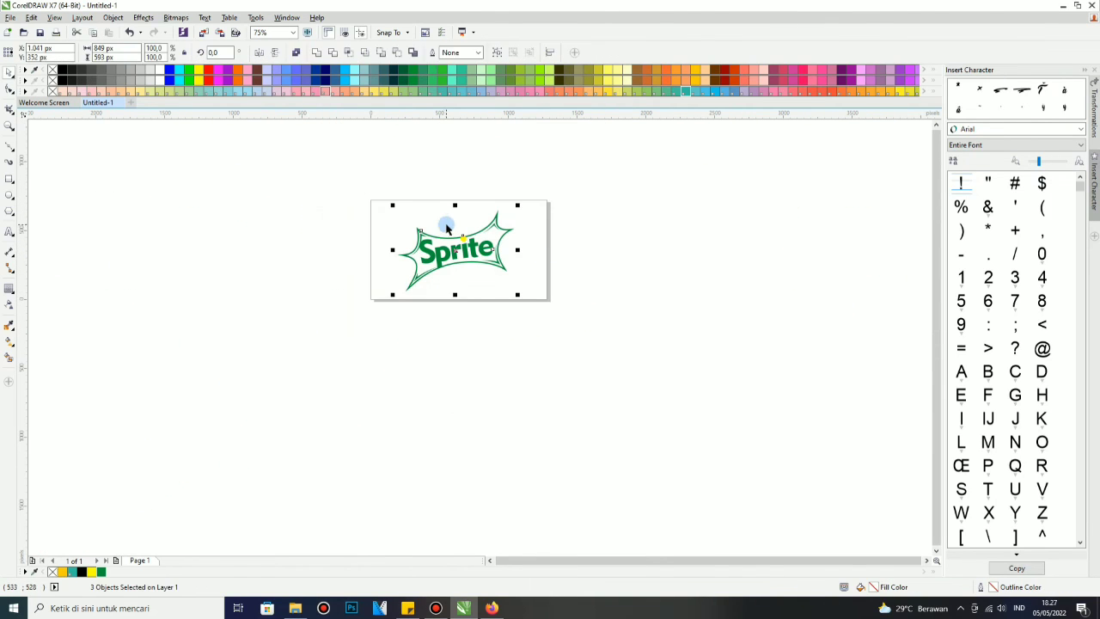